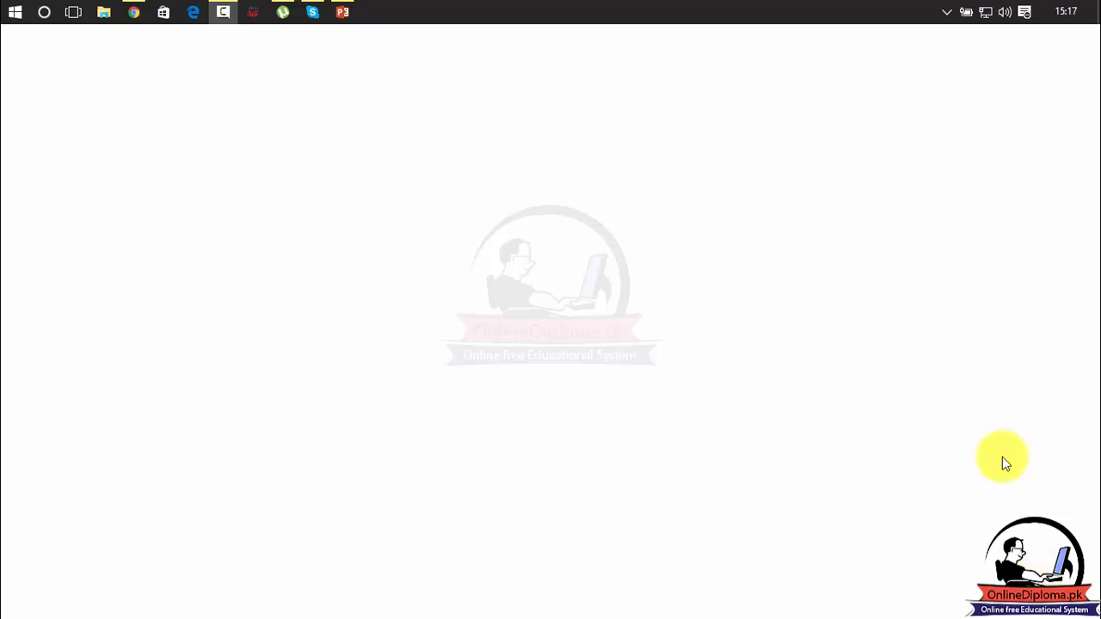
Search Google for "facebook page plugin" in a new Chrome tab and open Facebook's Page Plugin documentation.
{"action": "left_click", "coordinate": [133, 10]}
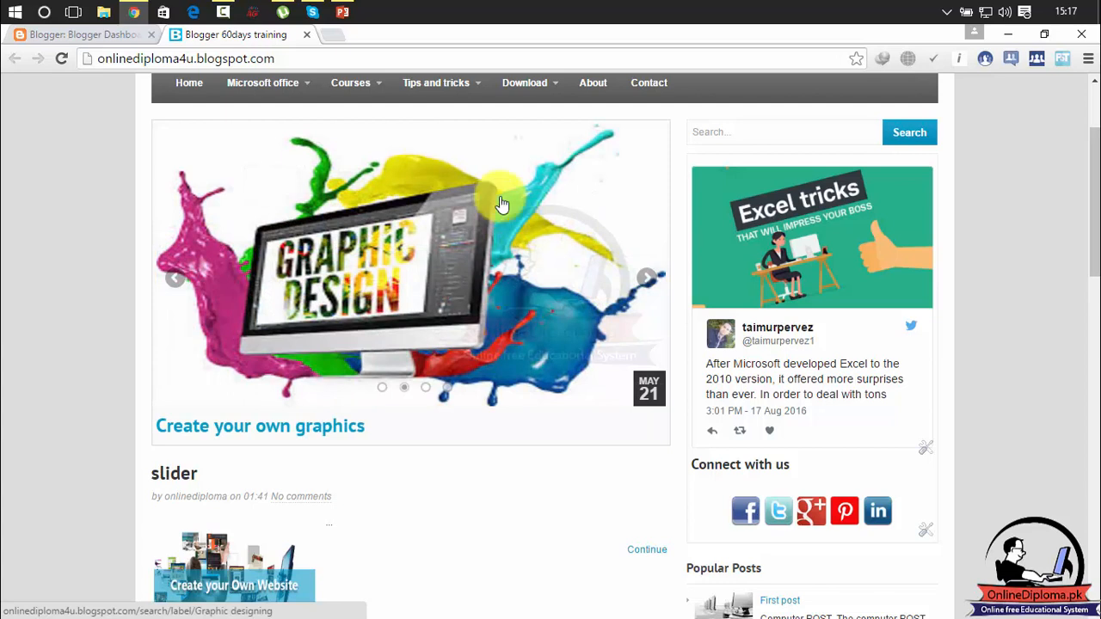
{"action": "left_click", "coordinate": [336, 36]}
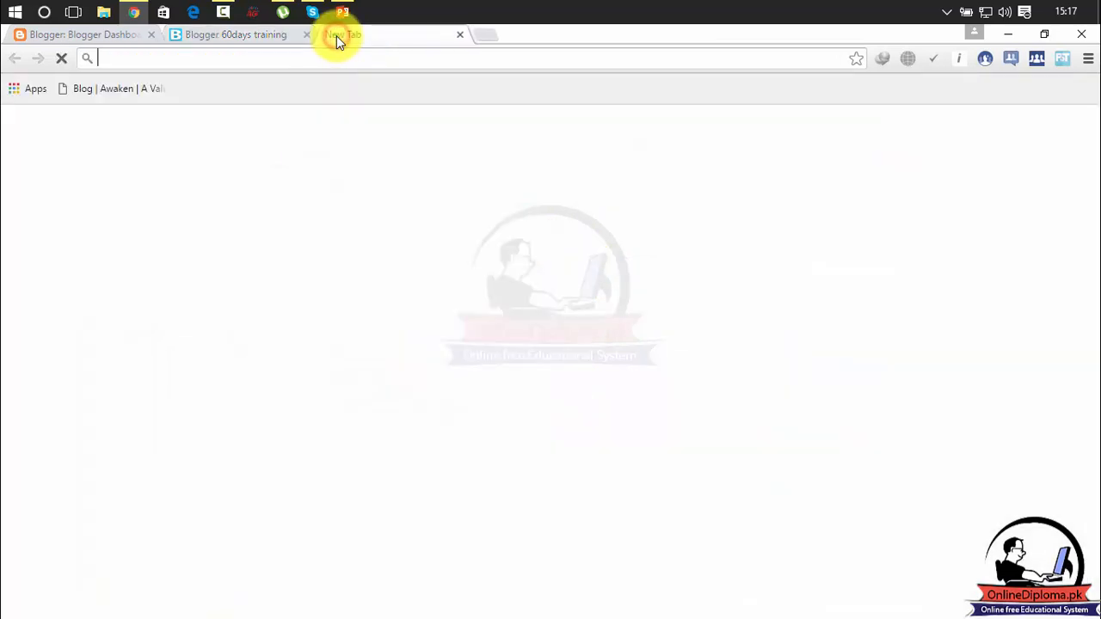
{"action": "left_click", "coordinate": [343, 61]}
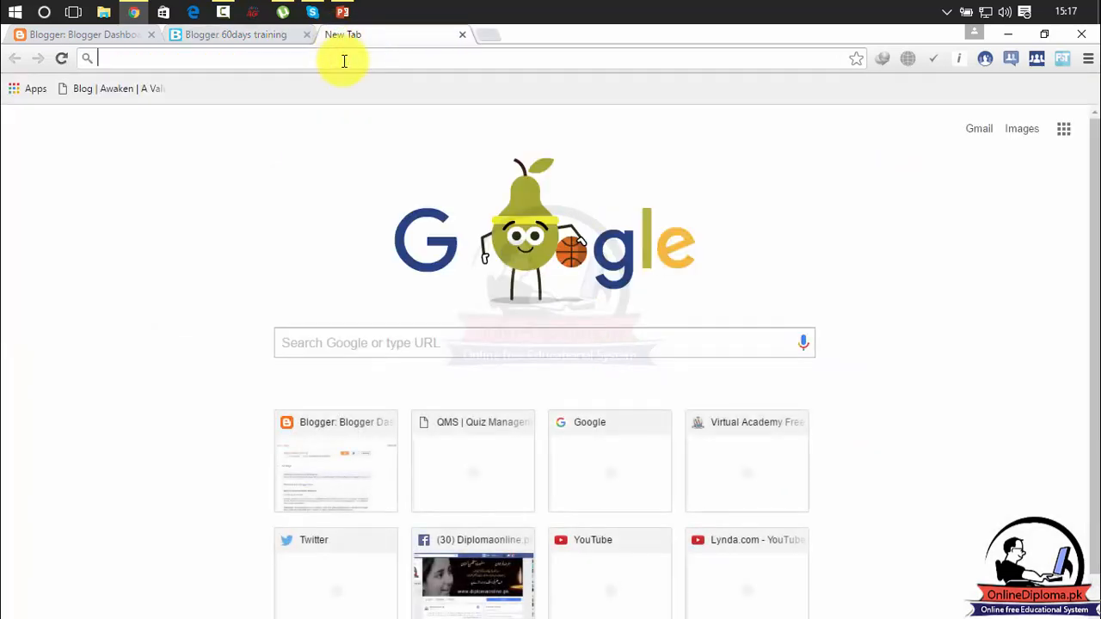
{"action": "type", "text": "f"}
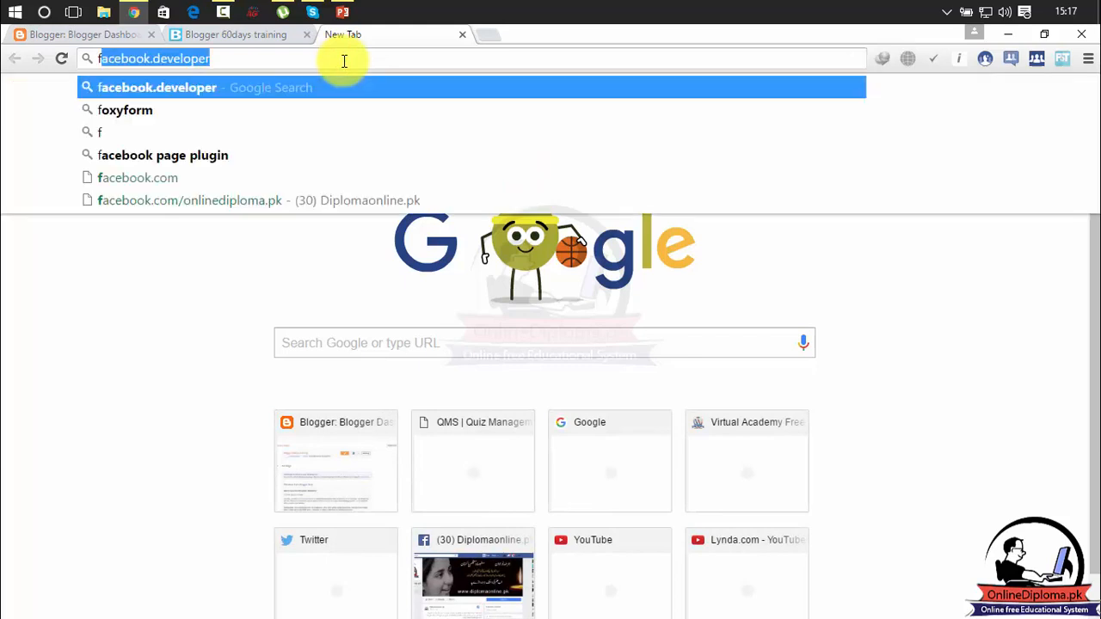
{"action": "type", "text": "acebook "}
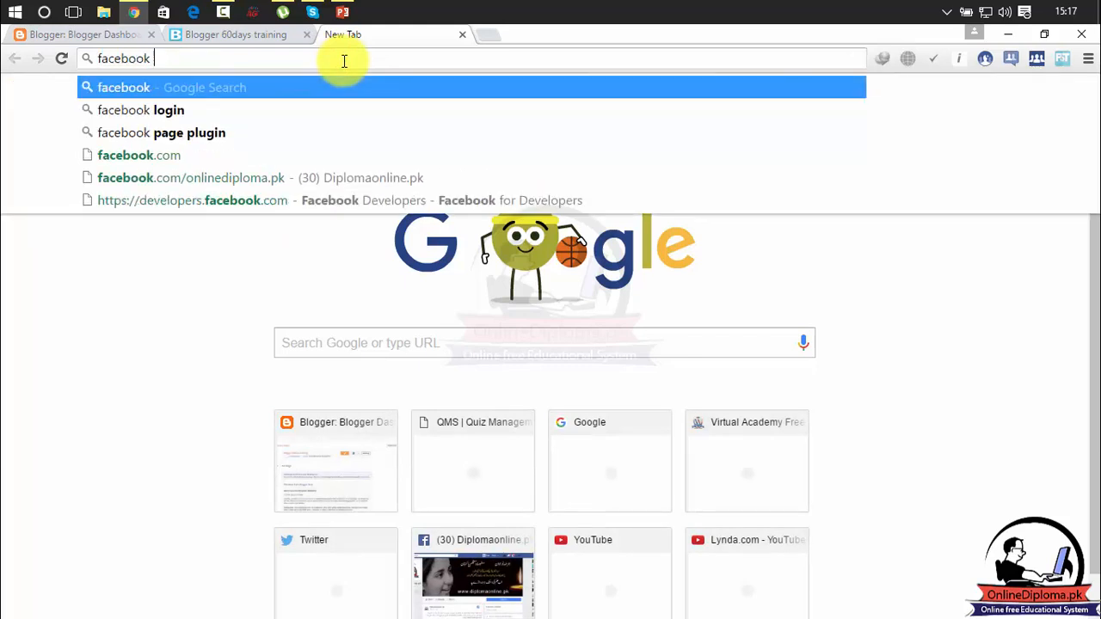
{"action": "type", "text": "page plugin"}
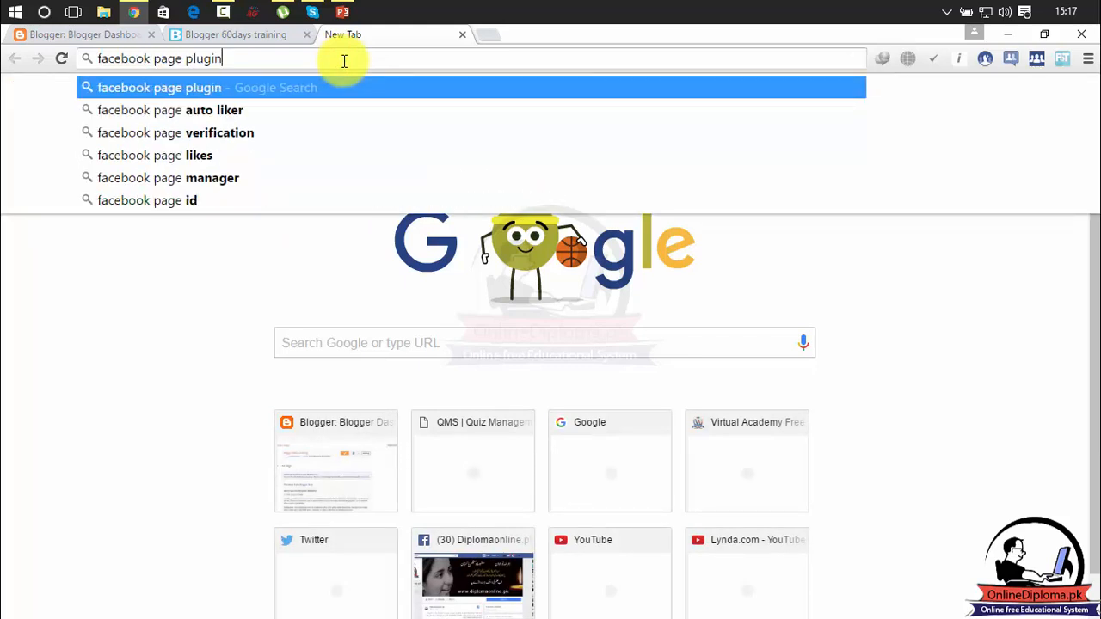
{"action": "key", "text": "Return"}
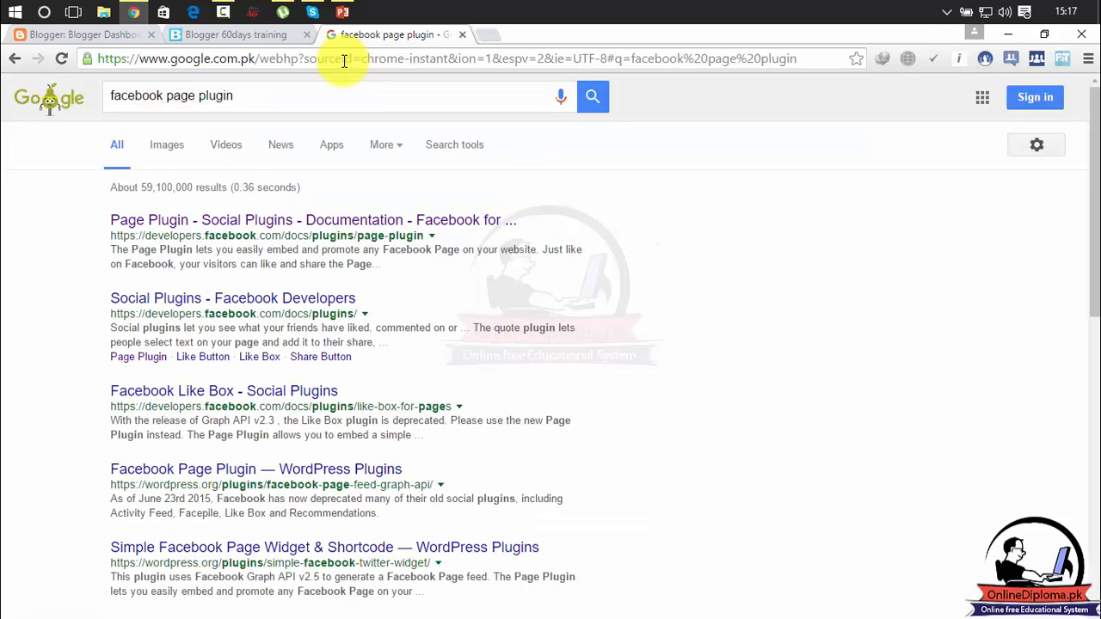
{"action": "left_click", "coordinate": [244, 222]}
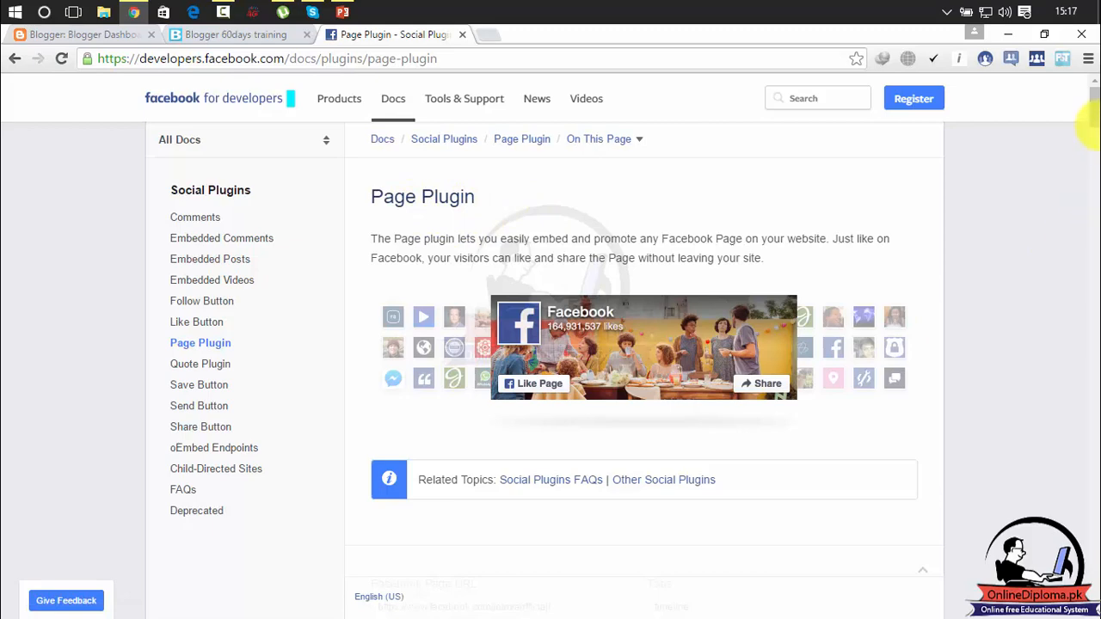
{"action": "mouse_move", "coordinate": [1094, 121]}
{"action": "left_mouse_down"}
{"action": "mouse_move", "coordinate": [1087, 146]}
{"action": "mouse_move", "coordinate": [1091, 136]}
{"action": "left_mouse_up"}
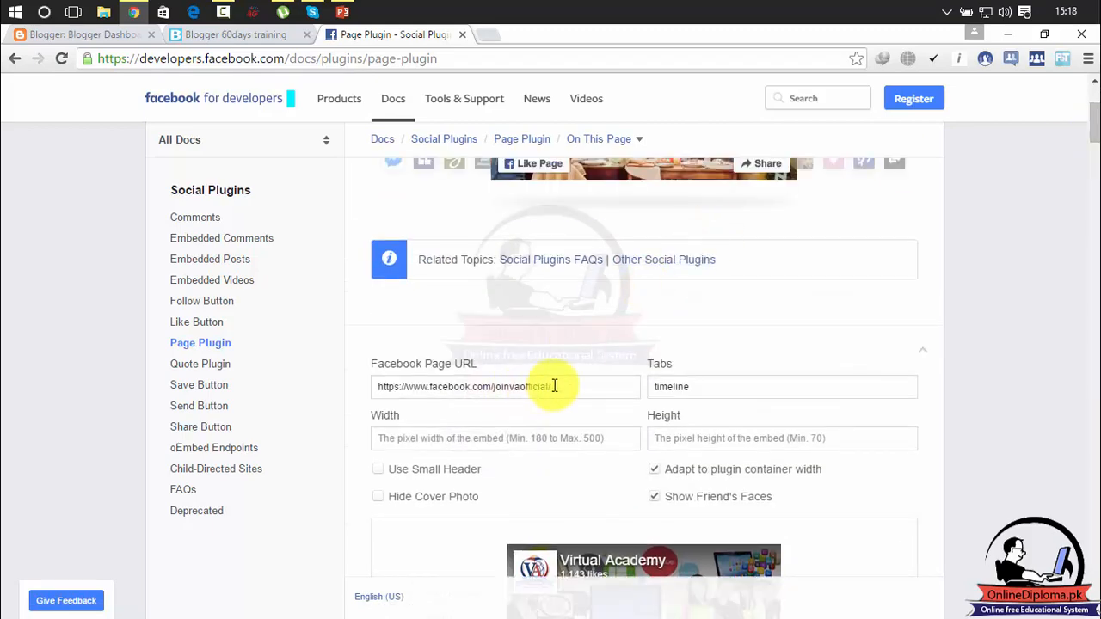
{"action": "left_click_drag", "start_coordinate": [553, 386], "coordinate": [494, 386]}
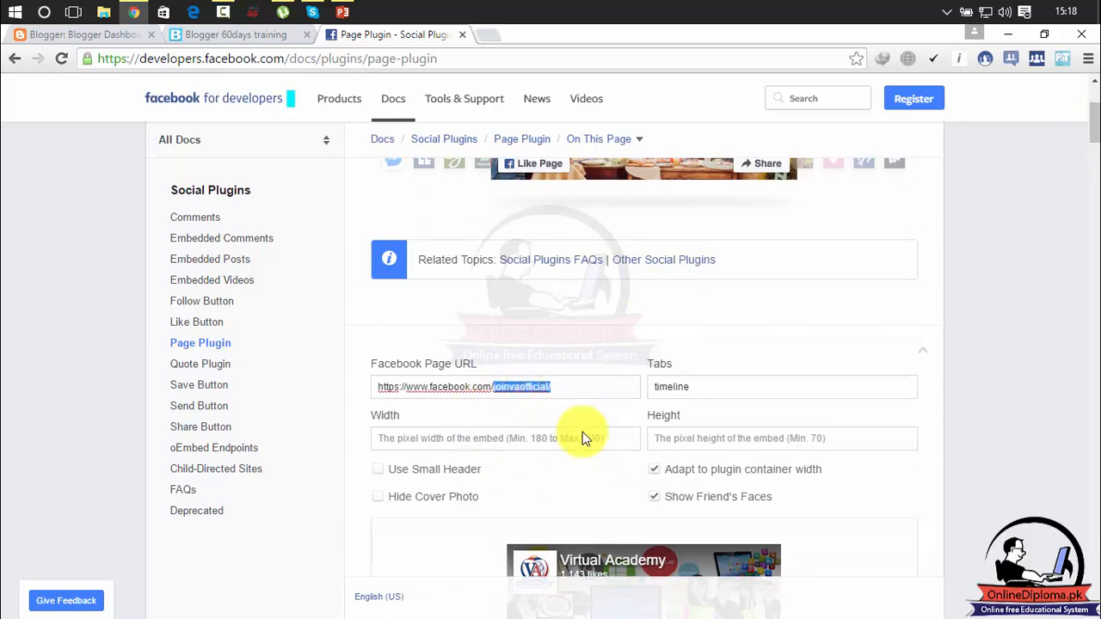
{"action": "type", "text": "onli"}
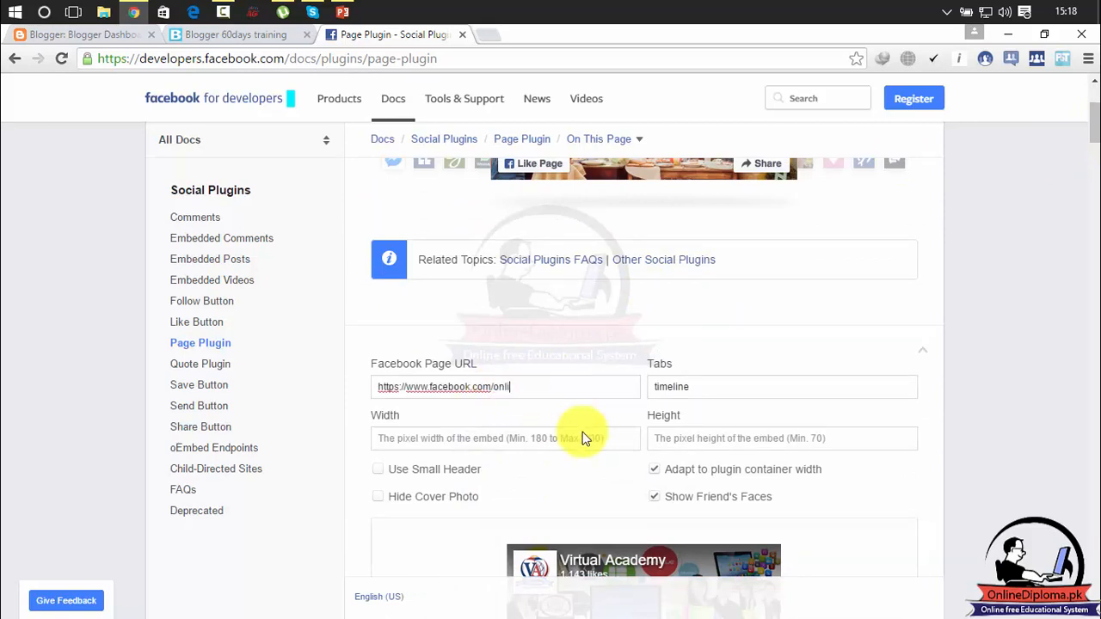
{"action": "type", "text": "nediploma.pk"}
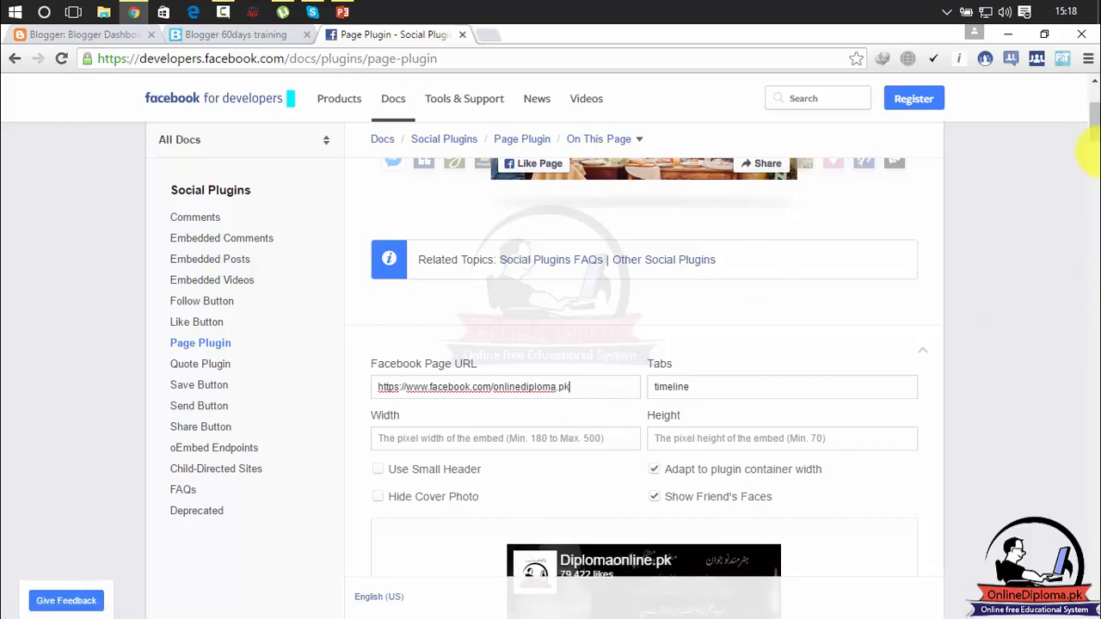
Examine the page plugin preview and the Tabs, Width and Height settings of the configurator.
{"action": "scroll", "coordinate": [1090, 155], "scroll_direction": "down", "scroll_amount": 3}
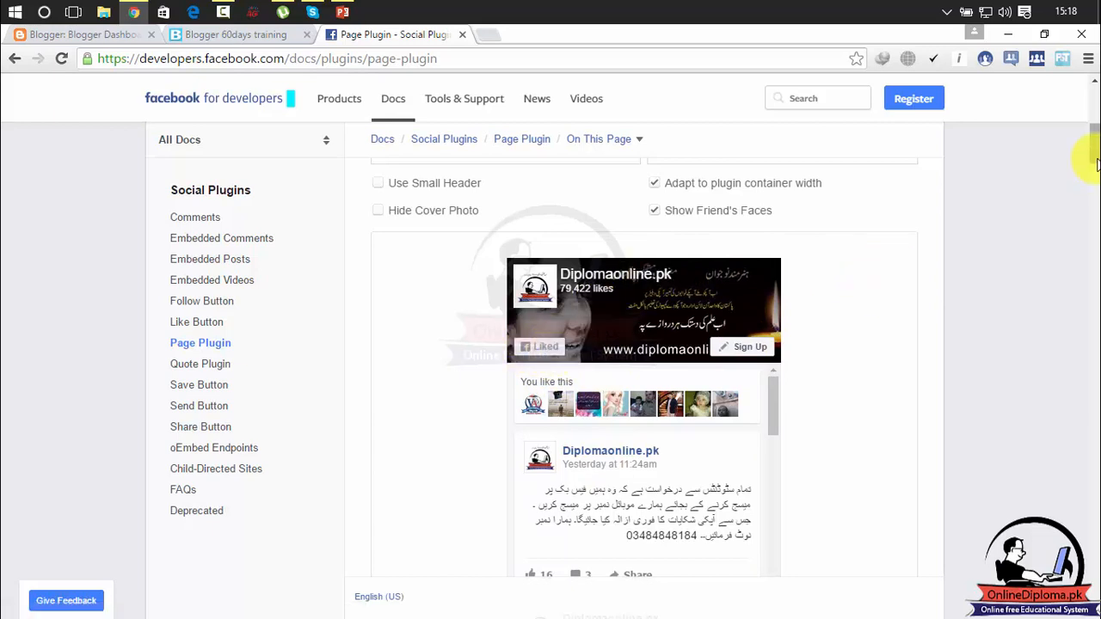
{"action": "left_click_drag", "start_coordinate": [1094, 160], "coordinate": [1092, 145]}
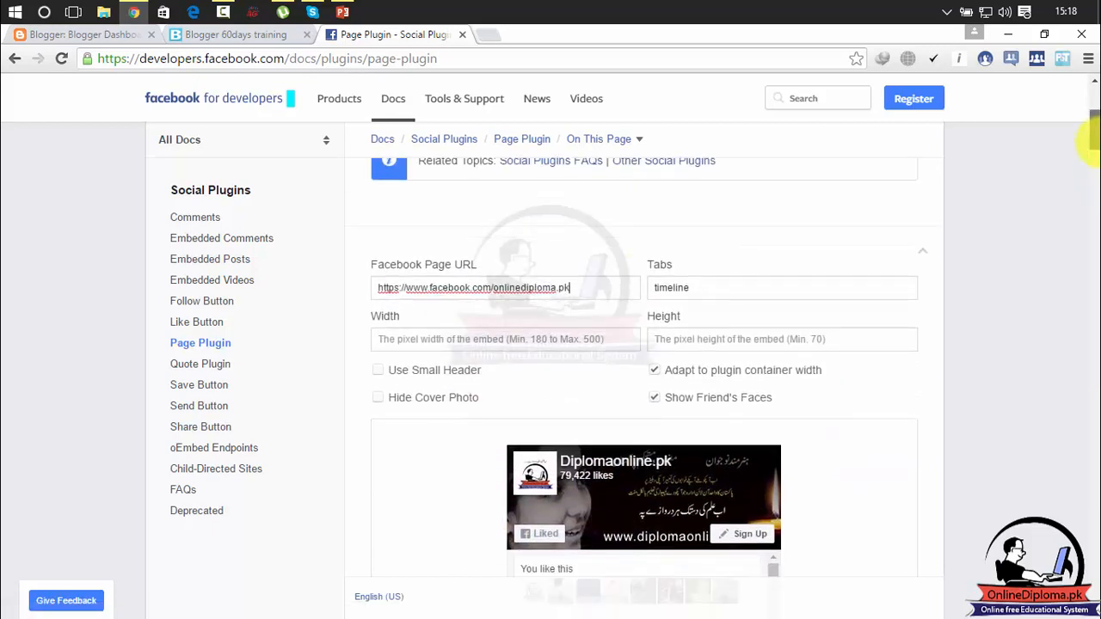
{"action": "left_click_drag", "start_coordinate": [1093, 134], "coordinate": [1093, 129]}
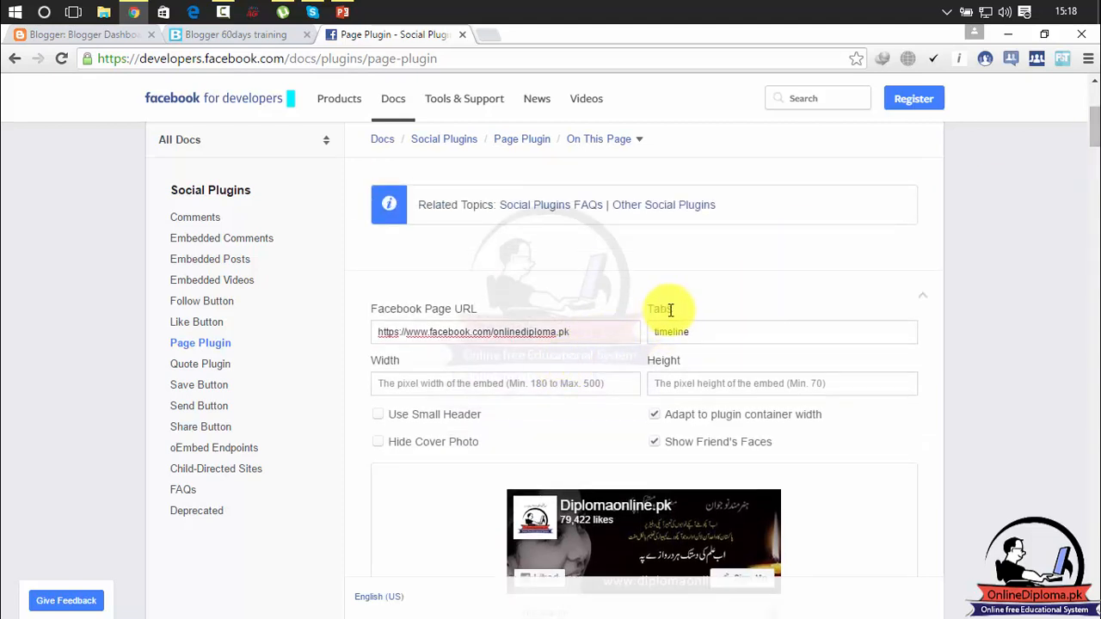
{"action": "left_click", "coordinate": [705, 333]}
{"action": "left_click_drag", "start_coordinate": [705, 333], "coordinate": [639, 333]}
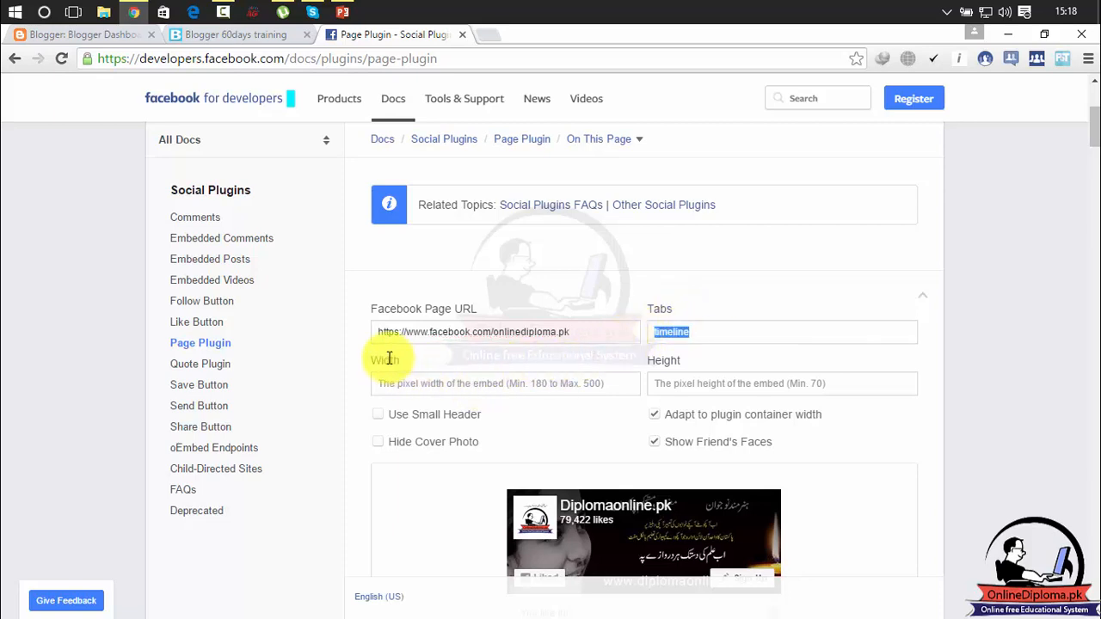
{"action": "left_click", "coordinate": [433, 383]}
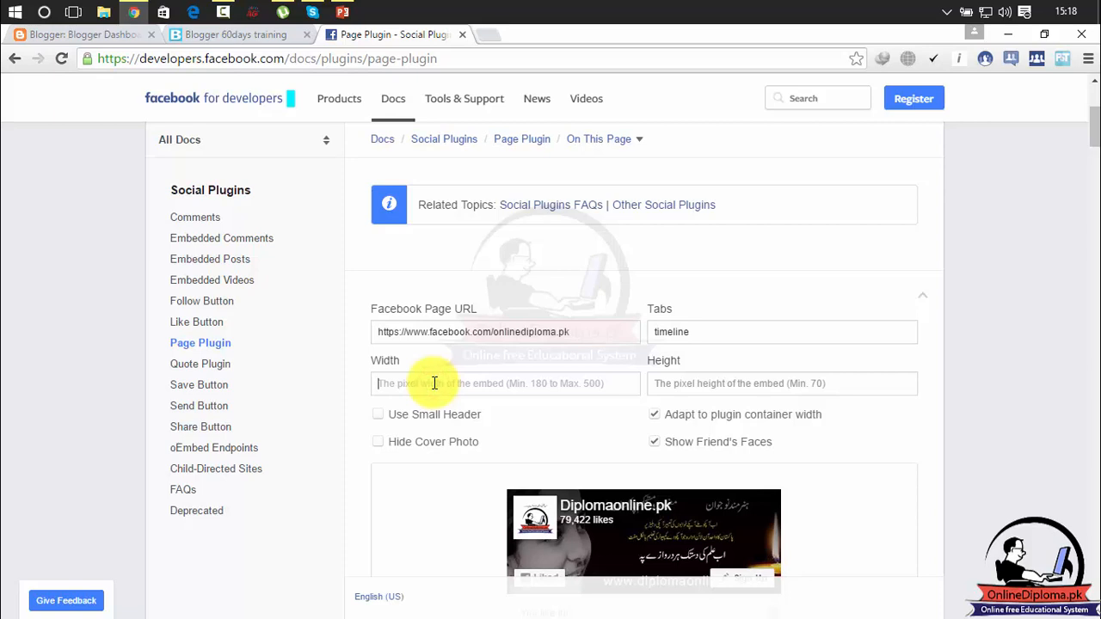
{"action": "left_click", "coordinate": [681, 381]}
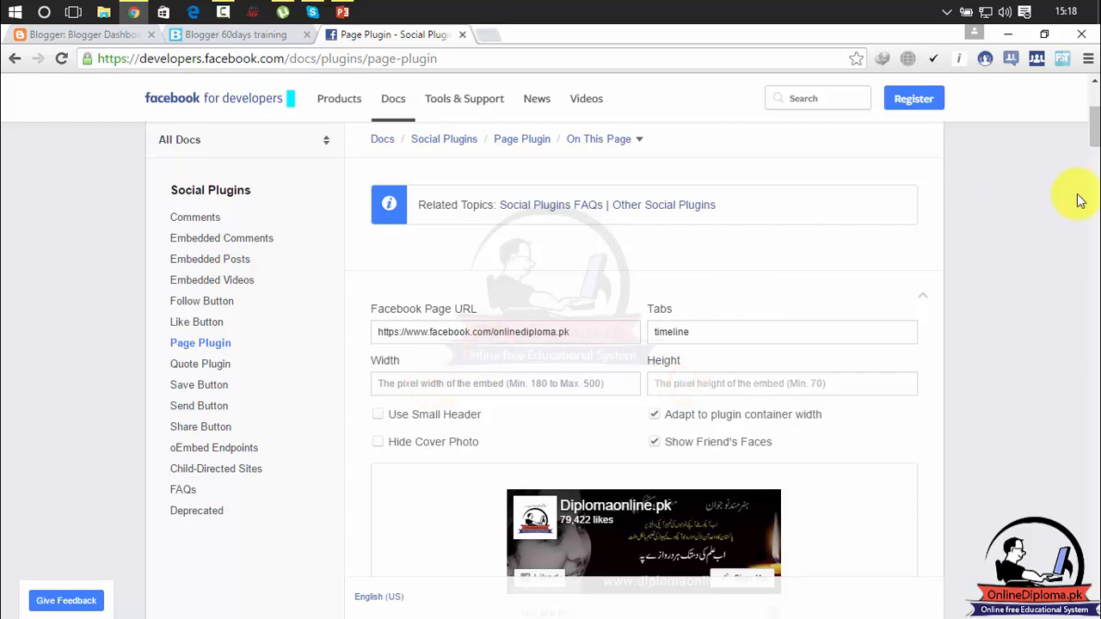
Try the Use Small Header option on the plugin preview and switch it back off.
{"action": "left_click_drag", "start_coordinate": [1094, 121], "coordinate": [1093, 138]}
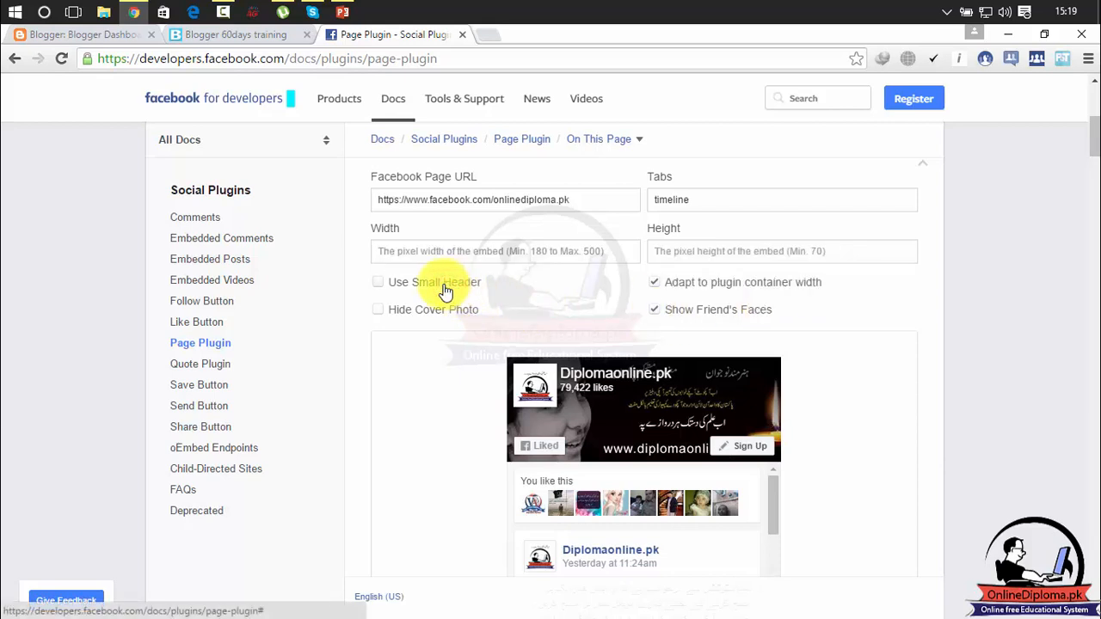
{"action": "left_click", "coordinate": [378, 283]}
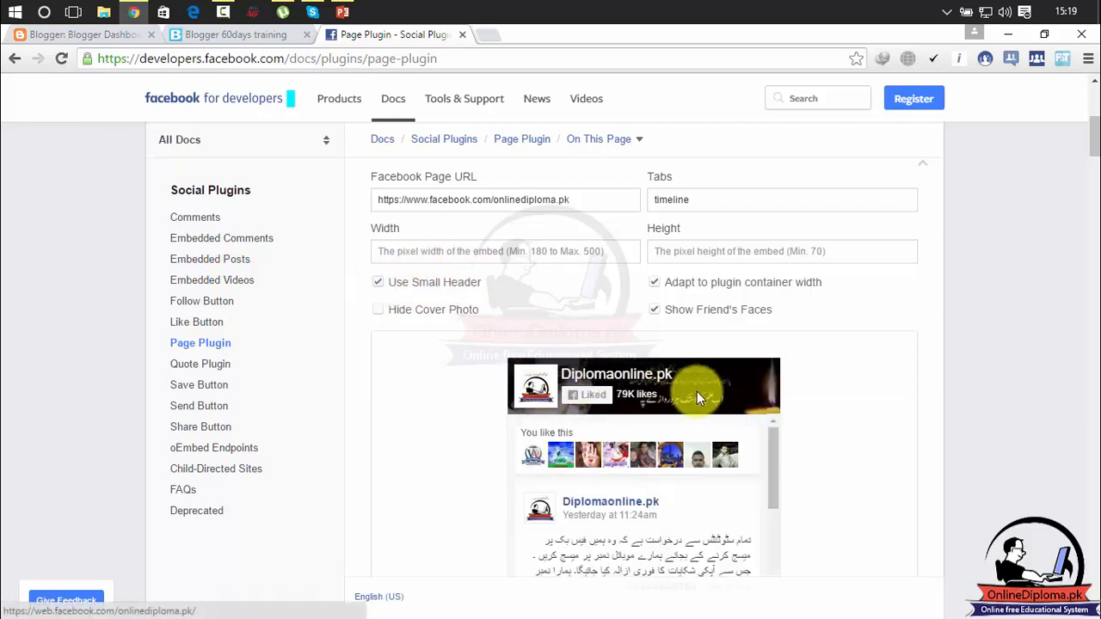
{"action": "left_click", "coordinate": [379, 289]}
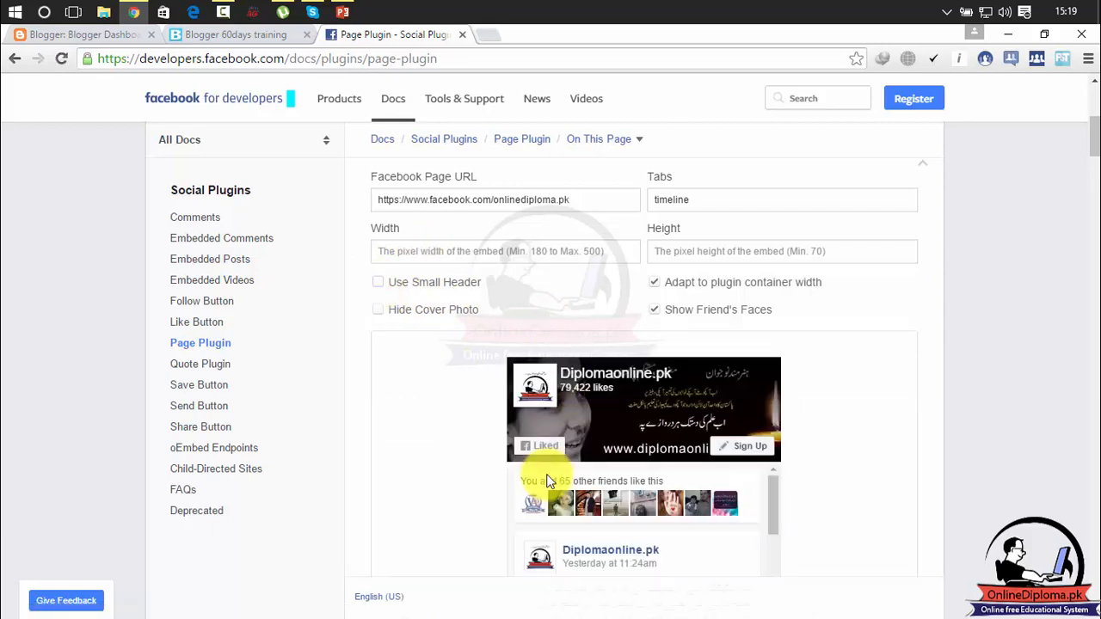
{"action": "scroll", "coordinate": [1088, 156], "scroll_direction": "down", "scroll_amount": 3}
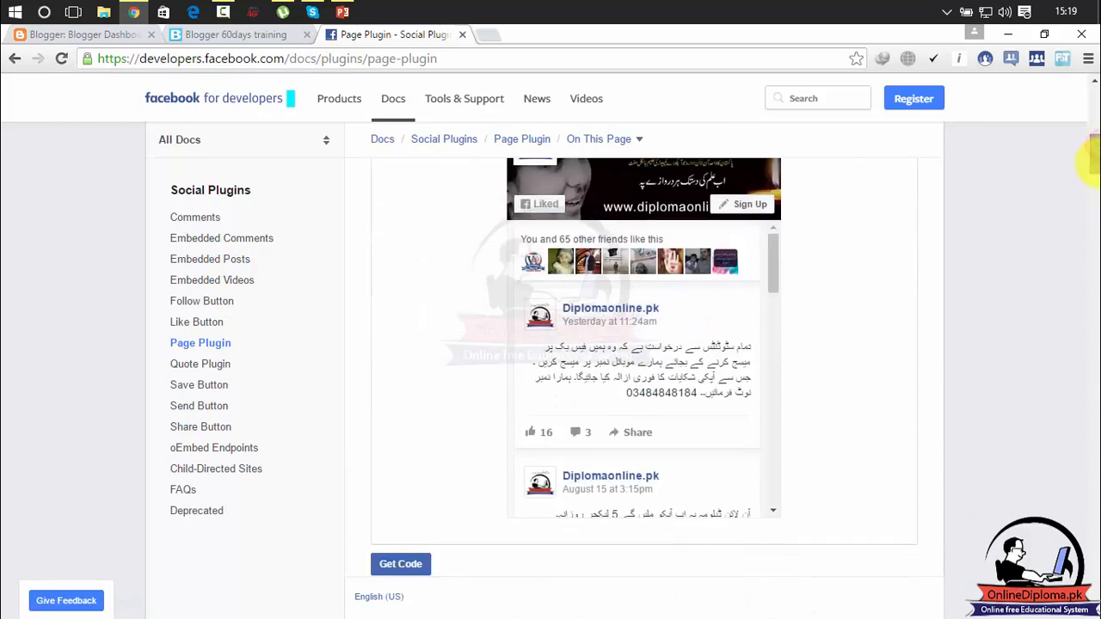
{"action": "left_click_drag", "start_coordinate": [770, 263], "coordinate": [806, 204]}
Try the Hide Cover Photo option on the plugin preview and switch it back off.
{"action": "scroll", "coordinate": [1080, 177], "scroll_direction": "up", "scroll_amount": 3}
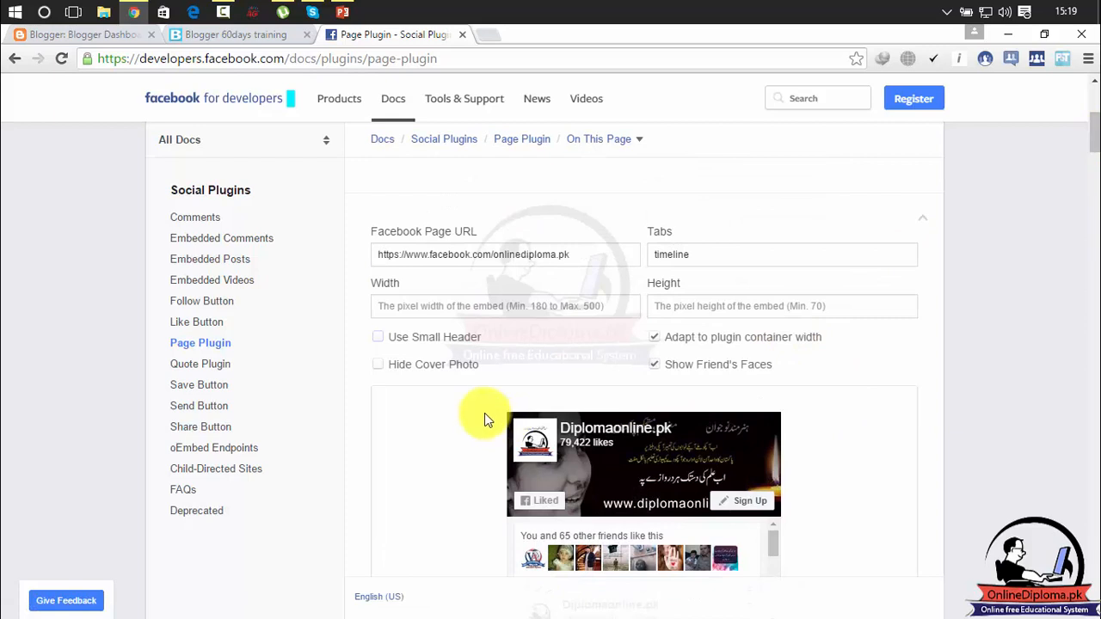
{"action": "left_click", "coordinate": [437, 371]}
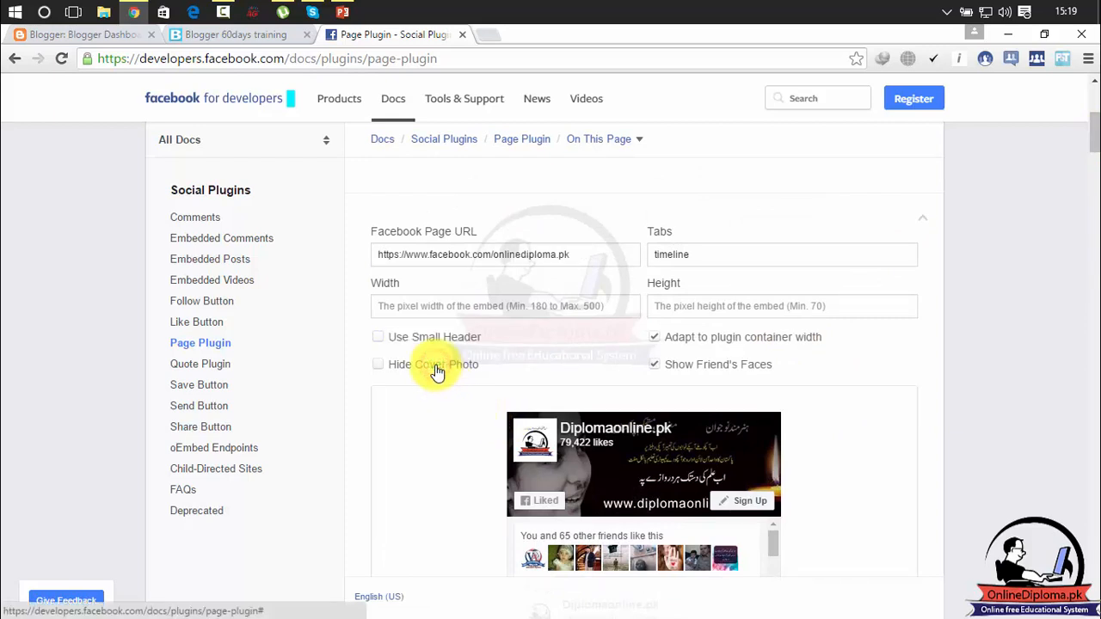
{"action": "left_click", "coordinate": [379, 365]}
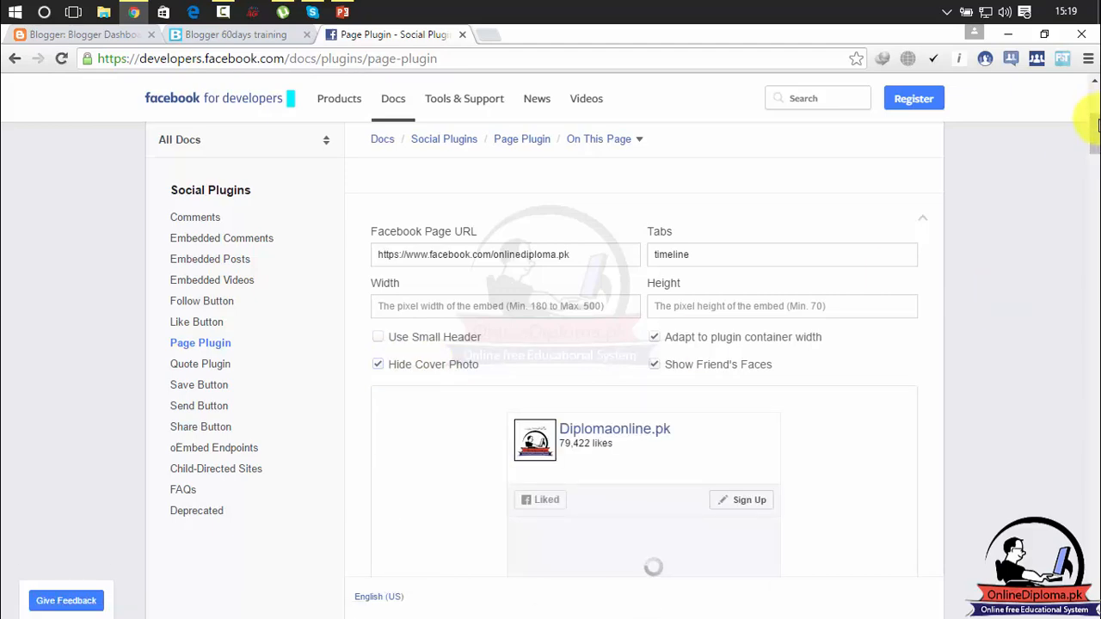
{"action": "left_click_drag", "start_coordinate": [1095, 120], "coordinate": [1095, 142]}
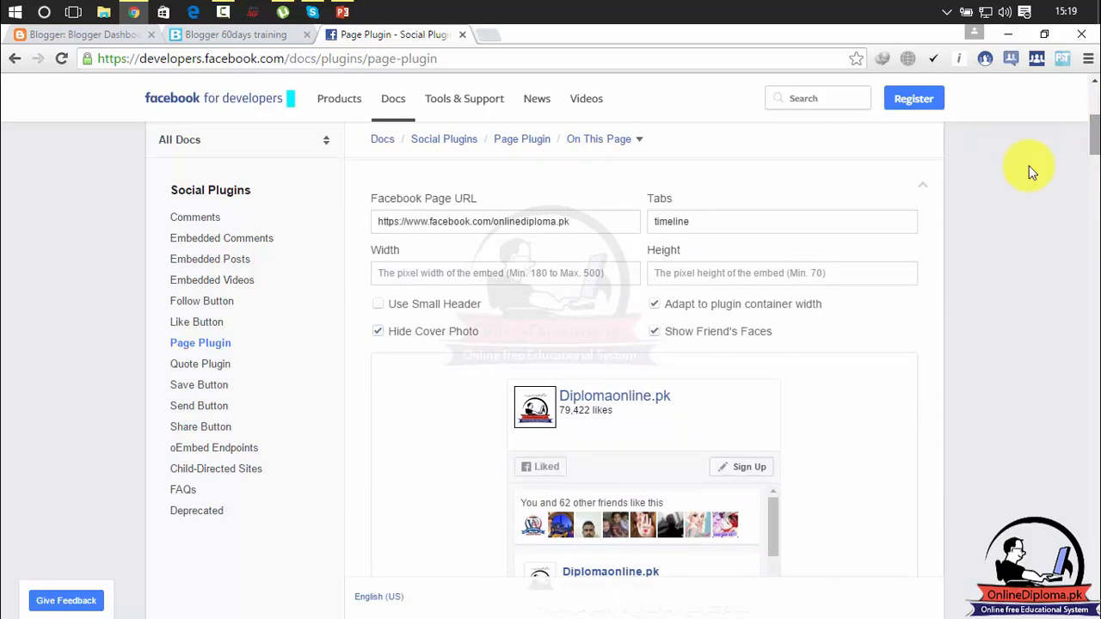
{"action": "left_click", "coordinate": [379, 334]}
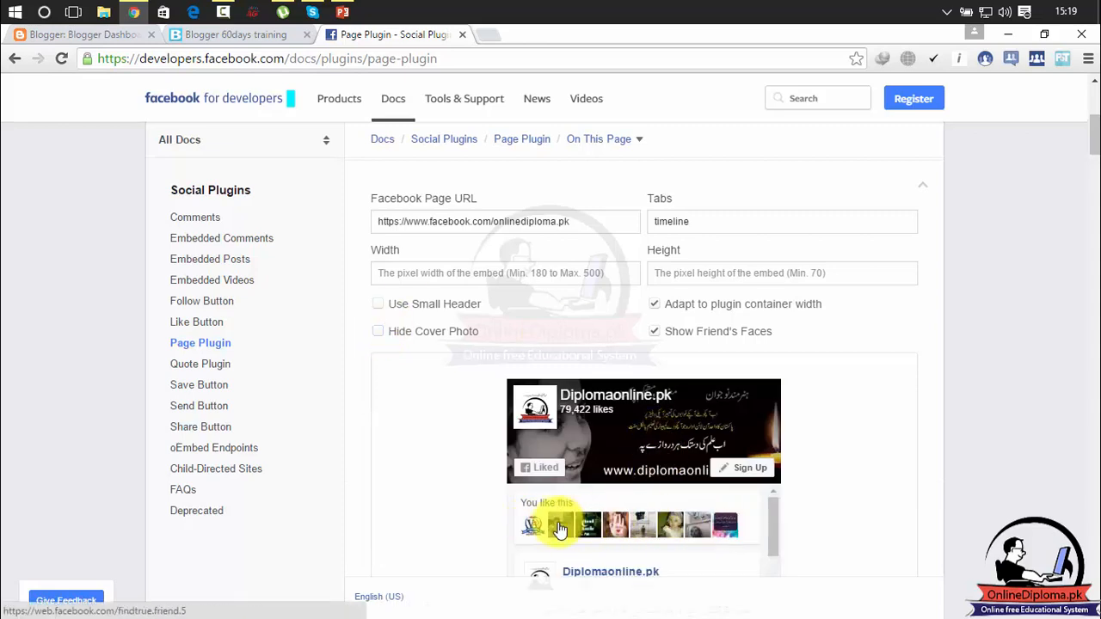
Try the plugin without Show Friend's Faces and without Adapt to plugin container width, re-enabling each option.
{"action": "left_click", "coordinate": [654, 334]}
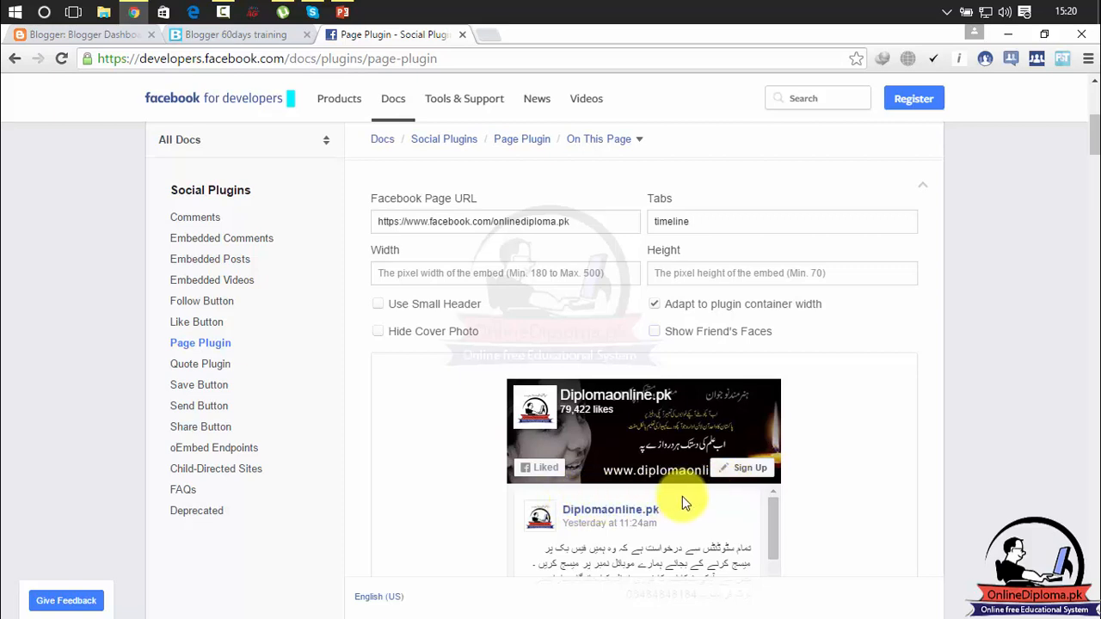
{"action": "left_click", "coordinate": [657, 332]}
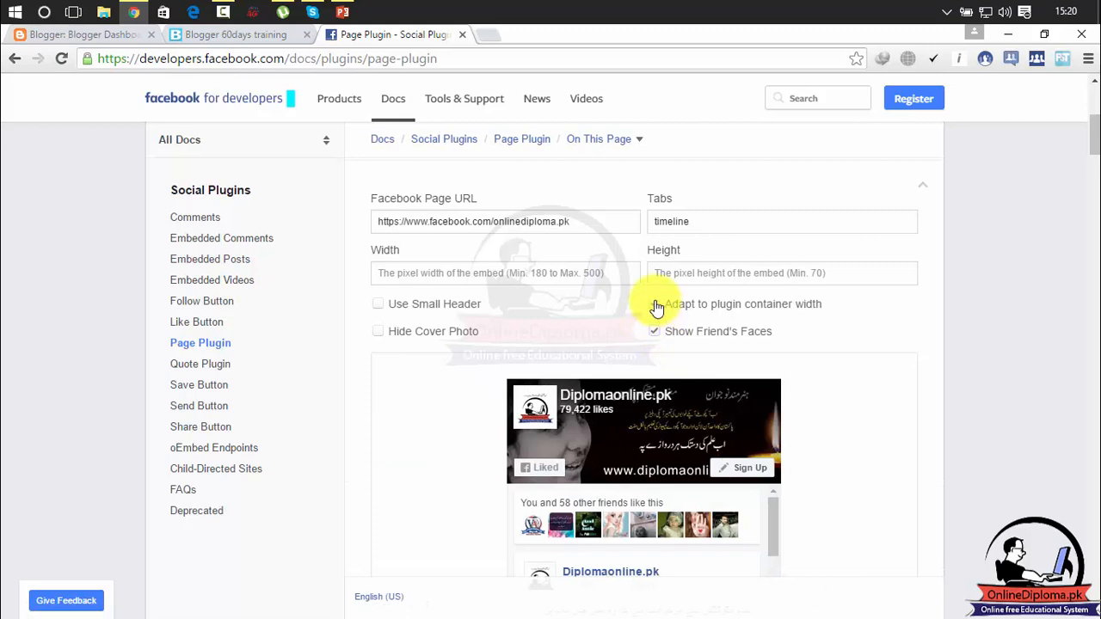
{"action": "left_click", "coordinate": [655, 304]}
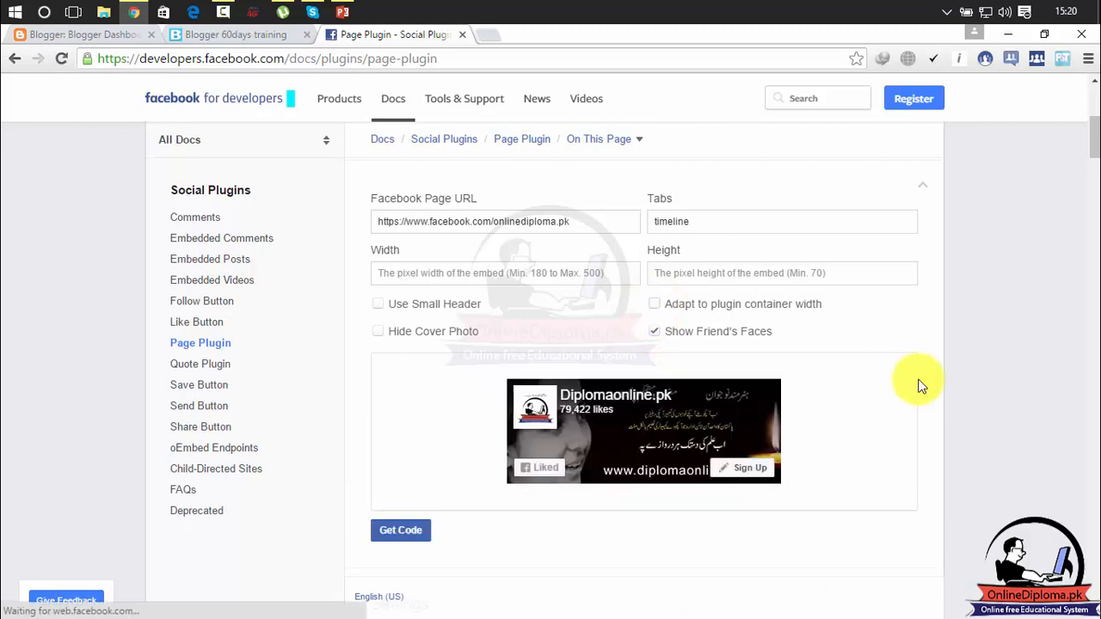
{"action": "mouse_move", "coordinate": [1097, 134]}
{"action": "left_mouse_down"}
{"action": "mouse_move", "coordinate": [1095, 158]}
{"action": "mouse_move", "coordinate": [1094, 129]}
{"action": "left_mouse_up"}
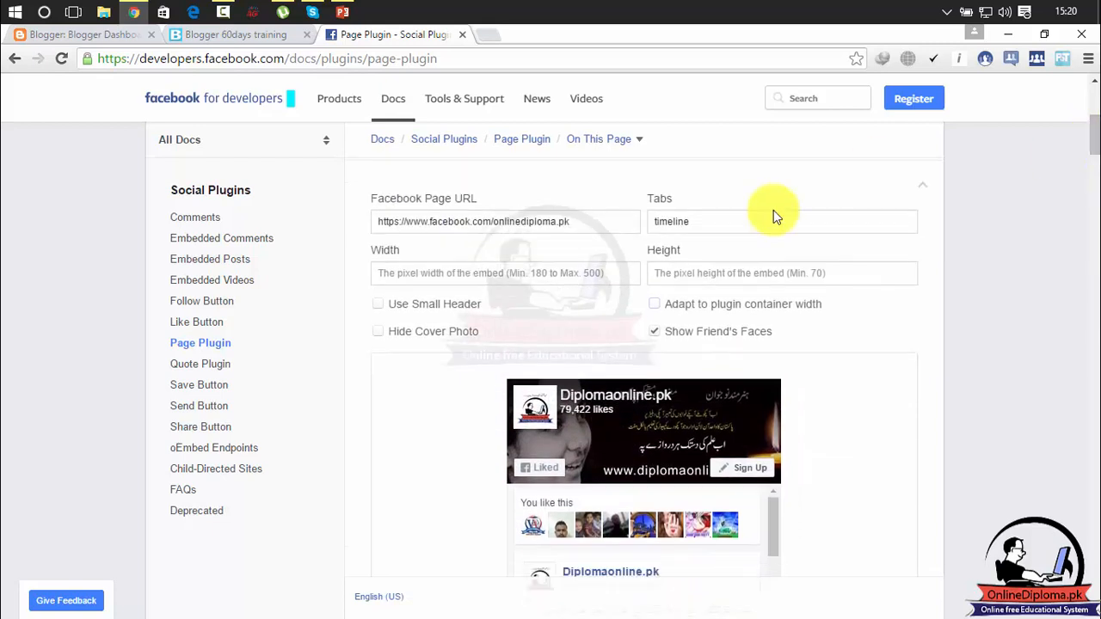
{"action": "left_click", "coordinate": [656, 304]}
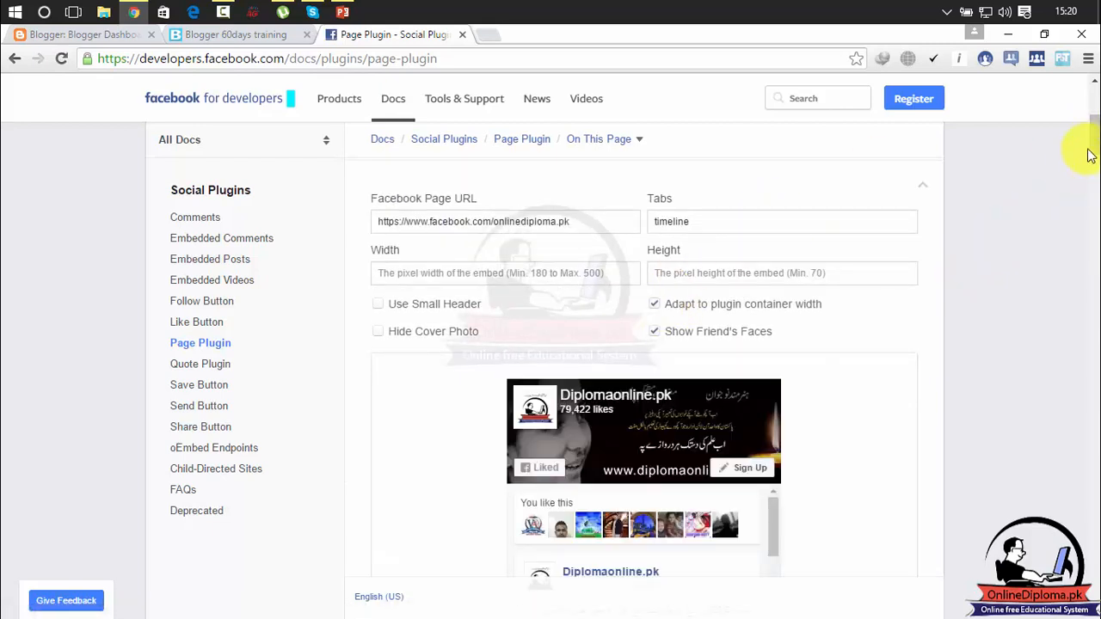
Examine the Page Plugin settings table, covering the href, width, height and tabs descriptions, and the Adaptive Width section.
{"action": "left_click_drag", "start_coordinate": [1092, 148], "coordinate": [1097, 200]}
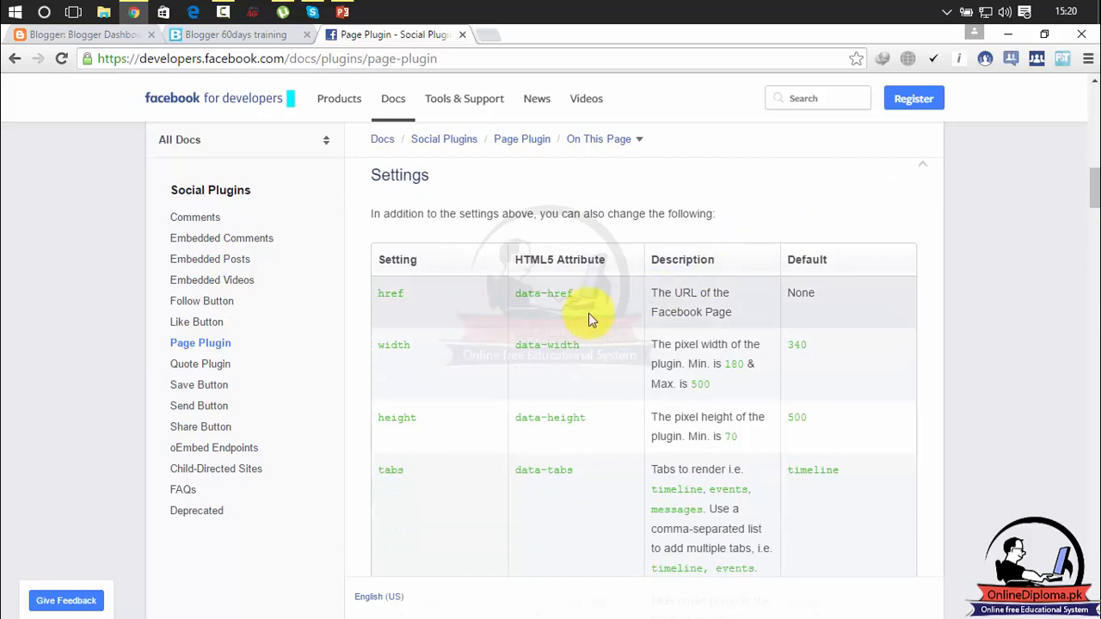
{"action": "left_click_drag", "start_coordinate": [744, 308], "coordinate": [646, 287]}
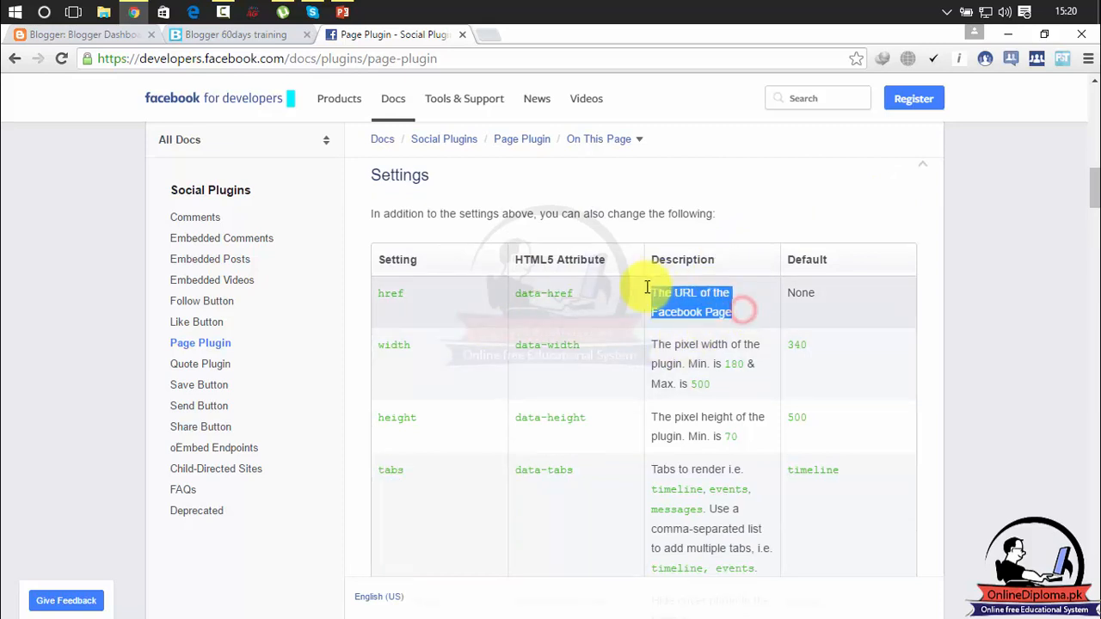
{"action": "left_click_drag", "start_coordinate": [722, 382], "coordinate": [649, 345]}
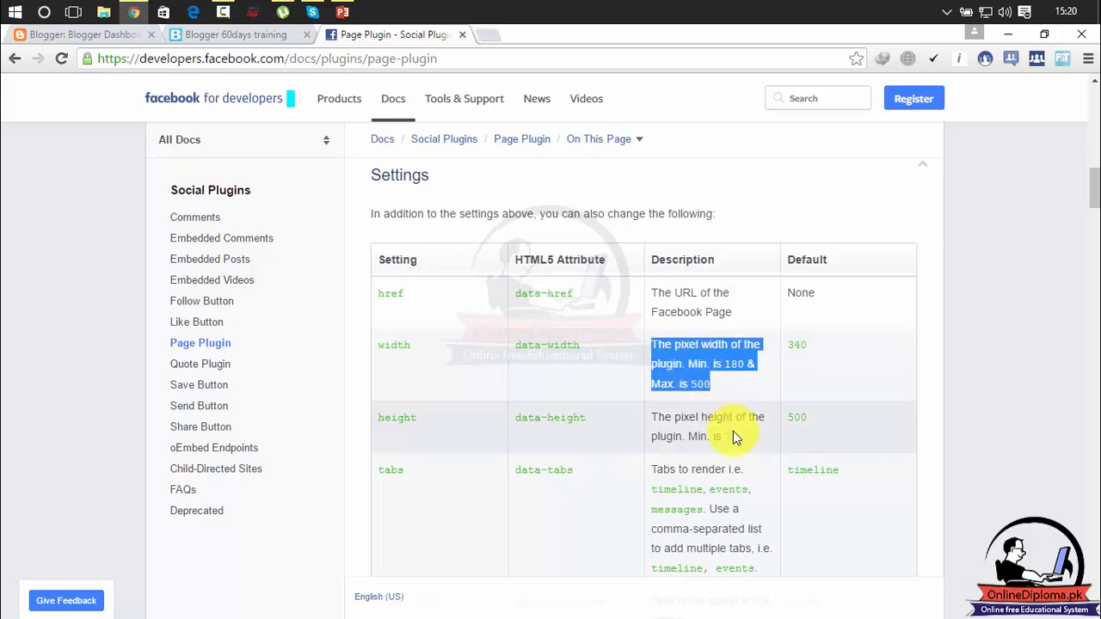
{"action": "left_click_drag", "start_coordinate": [738, 437], "coordinate": [638, 415]}
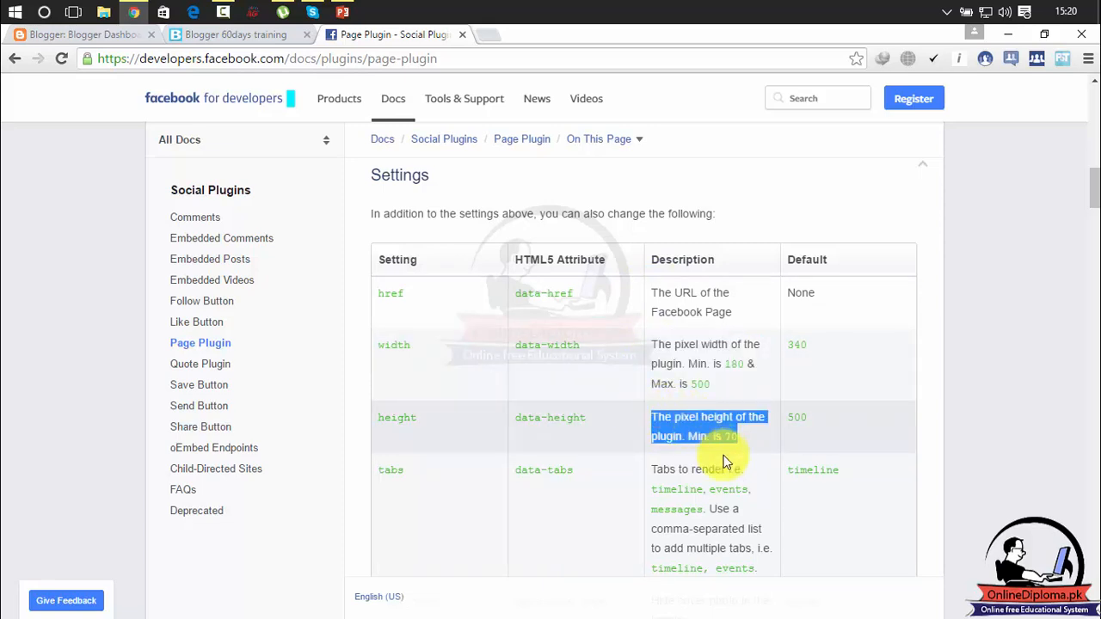
{"action": "left_click_drag", "start_coordinate": [1090, 191], "coordinate": [1090, 206]}
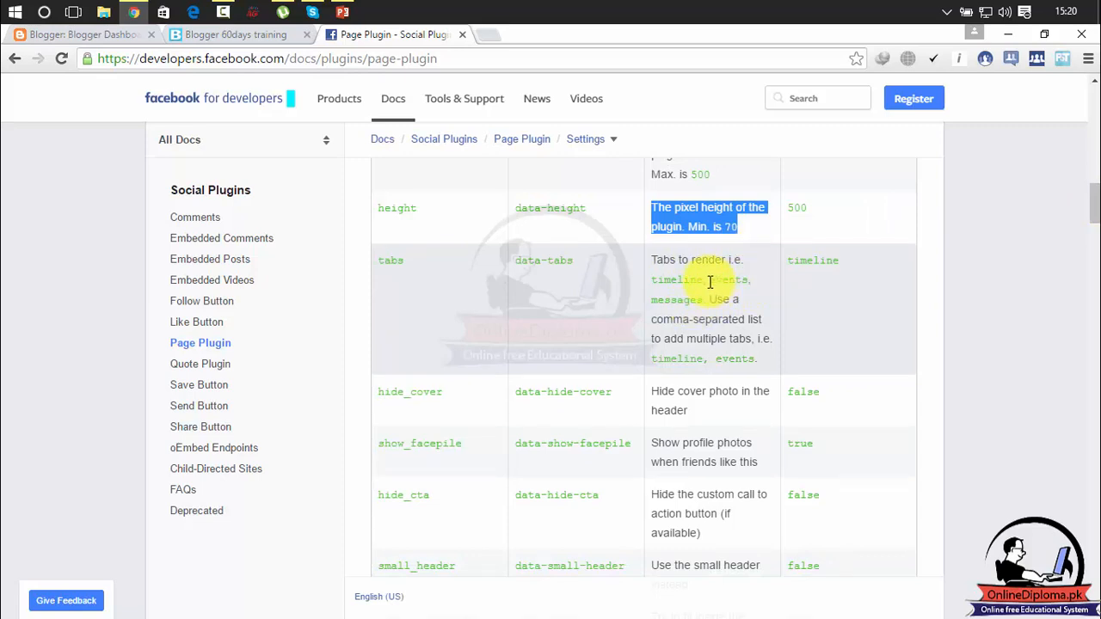
{"action": "left_click_drag", "start_coordinate": [704, 297], "coordinate": [713, 272]}
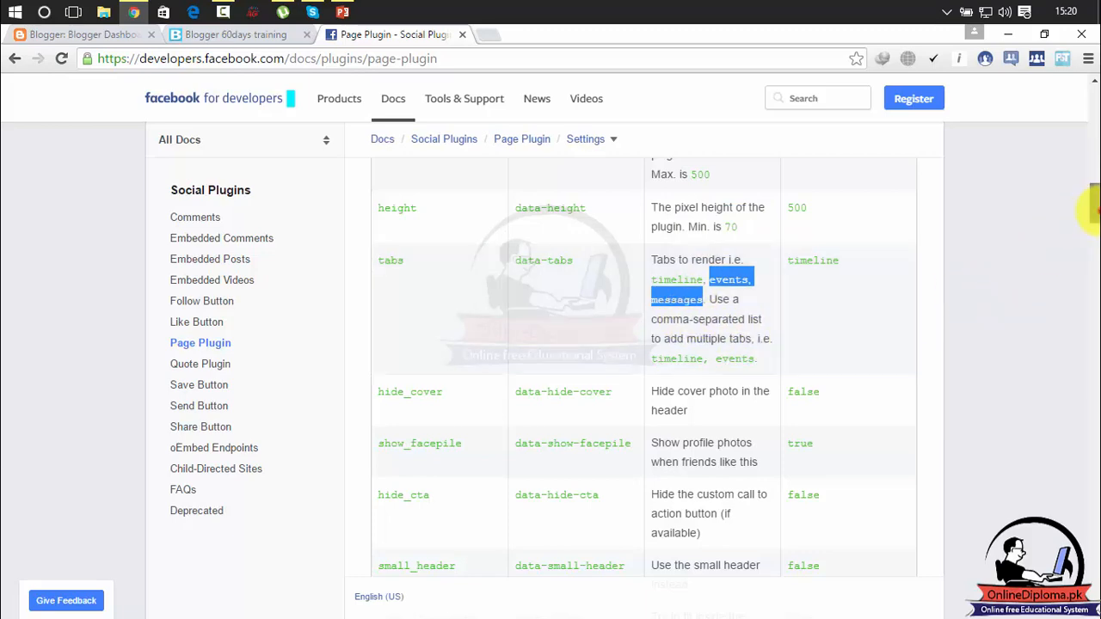
{"action": "left_click_drag", "start_coordinate": [1092, 207], "coordinate": [1092, 433]}
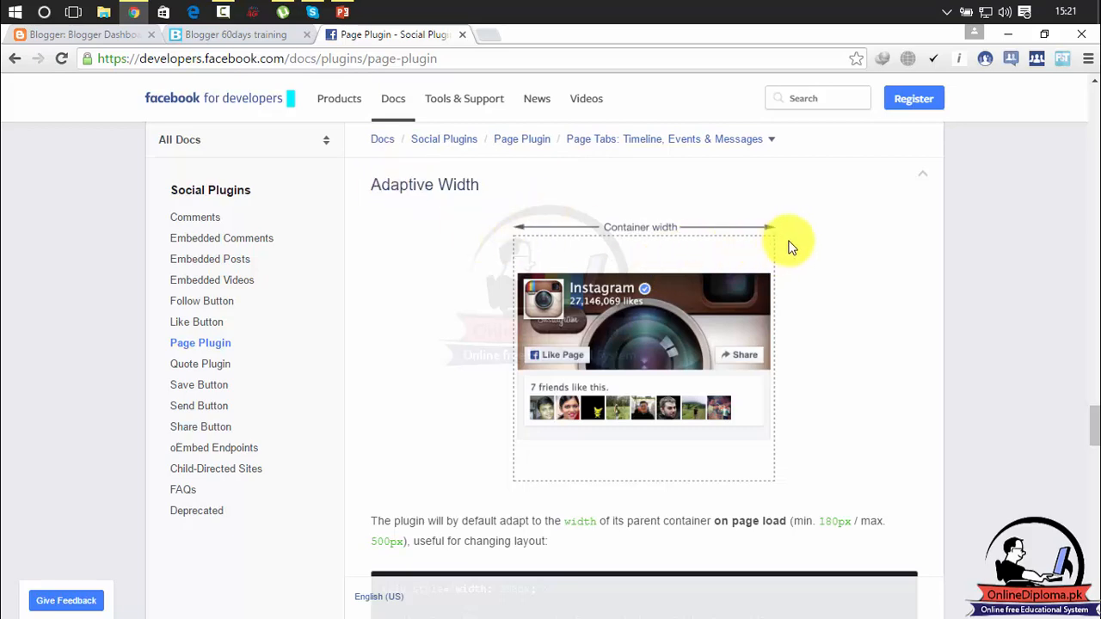
Generate the code for the configured page plugin and compare its JavaScript SDK and IFrame versions.
{"action": "left_click_drag", "start_coordinate": [1093, 421], "coordinate": [1089, 167]}
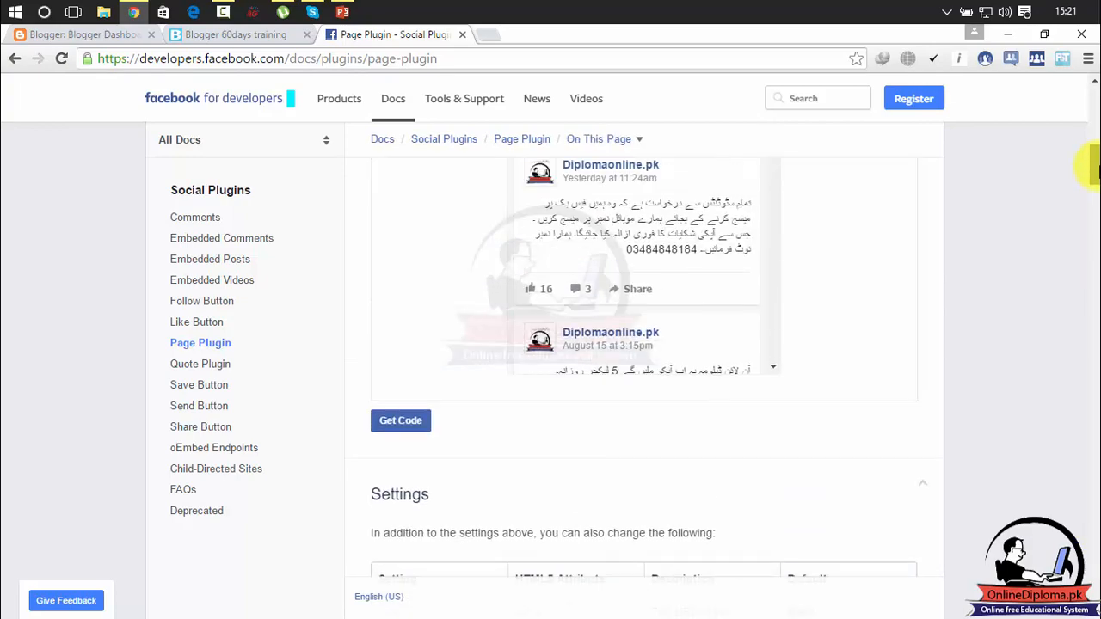
{"action": "left_click", "coordinate": [412, 434]}
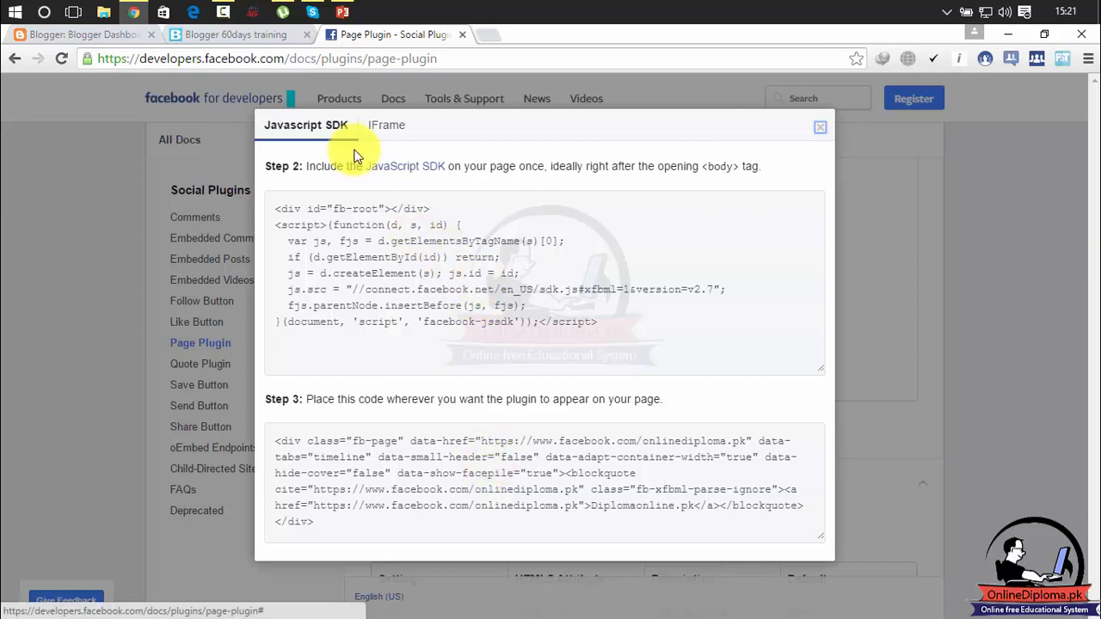
{"action": "left_click", "coordinate": [389, 127]}
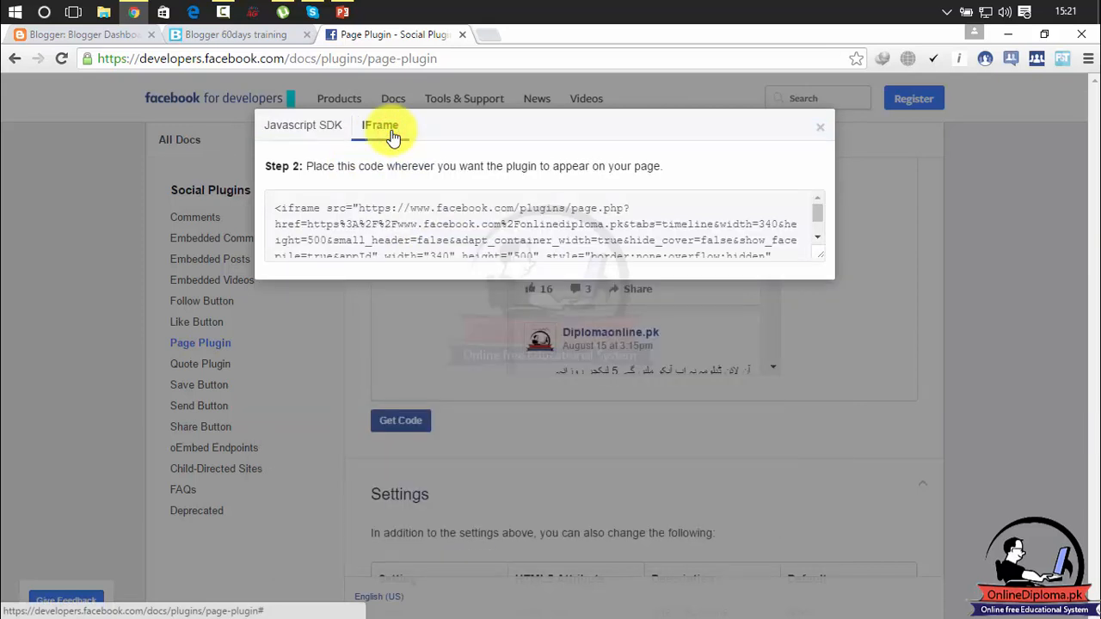
{"action": "left_click", "coordinate": [822, 214]}
{"action": "left_click_drag", "start_coordinate": [823, 215], "coordinate": [816, 189]}
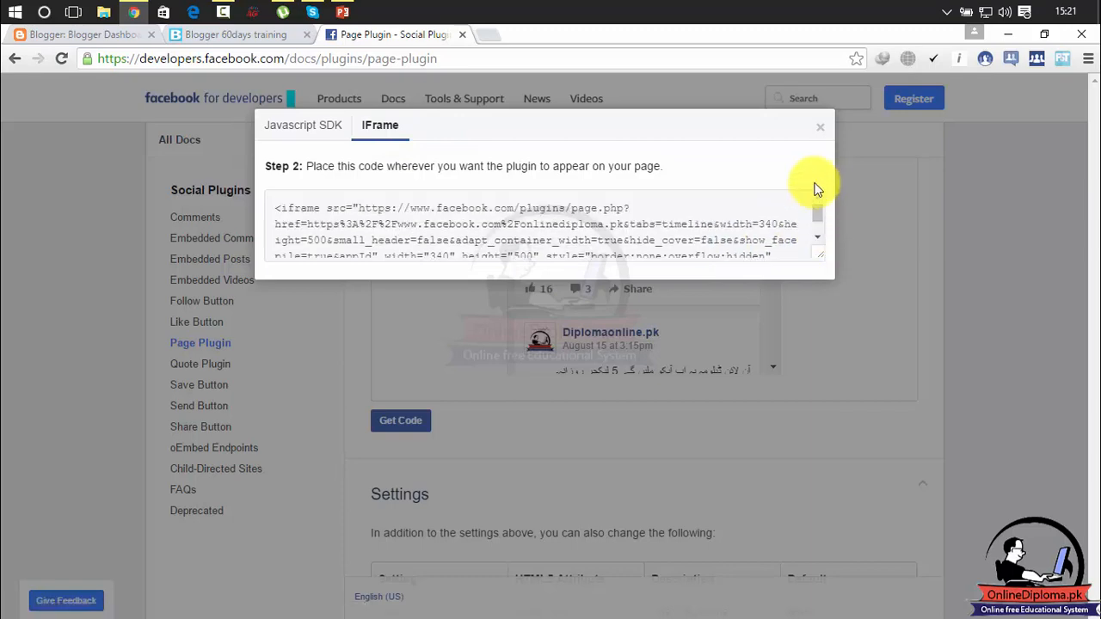
{"action": "left_click", "coordinate": [318, 127]}
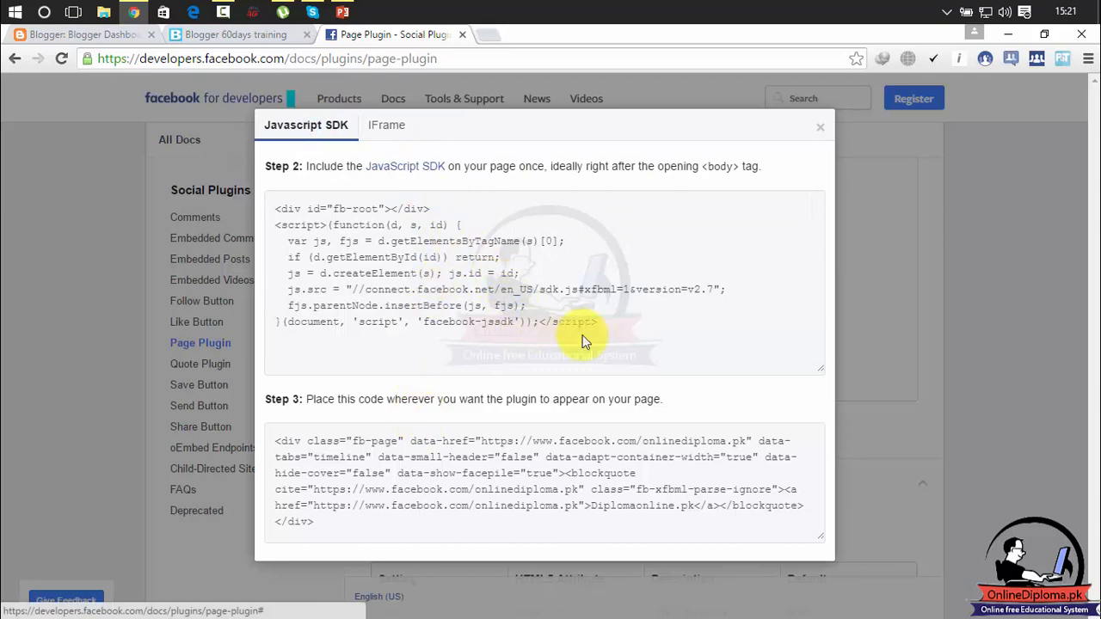
{"action": "left_click_drag", "start_coordinate": [584, 338], "coordinate": [281, 186]}
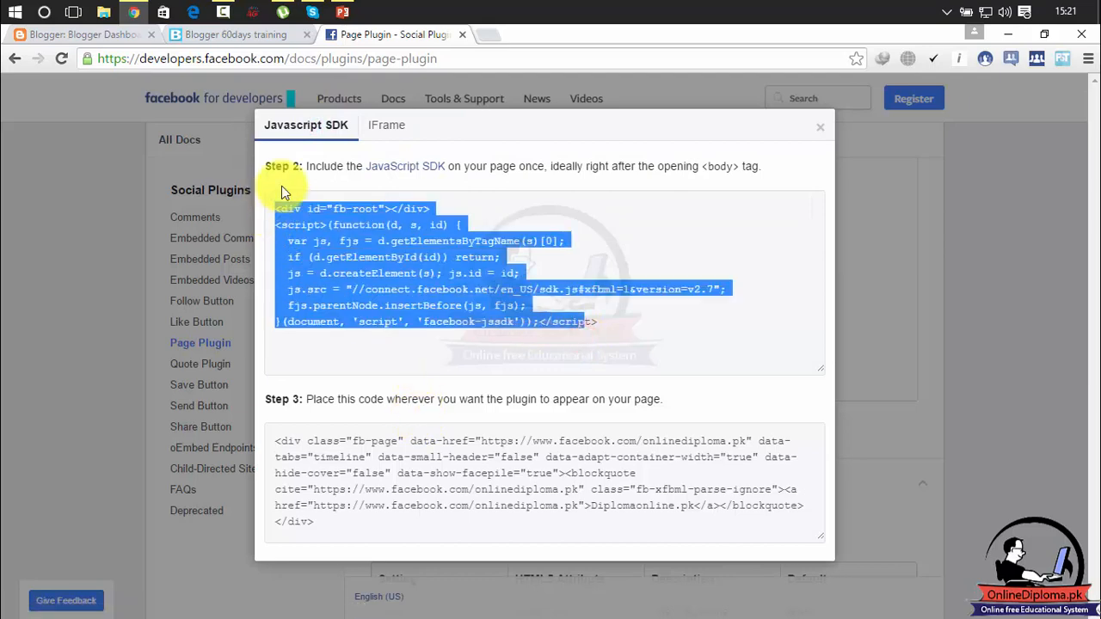
Copy the complete IFrame version of the plugin code.
{"action": "left_click", "coordinate": [381, 129]}
{"action": "left_click", "coordinate": [405, 217]}
{"action": "key", "text": "ctrl+c"}
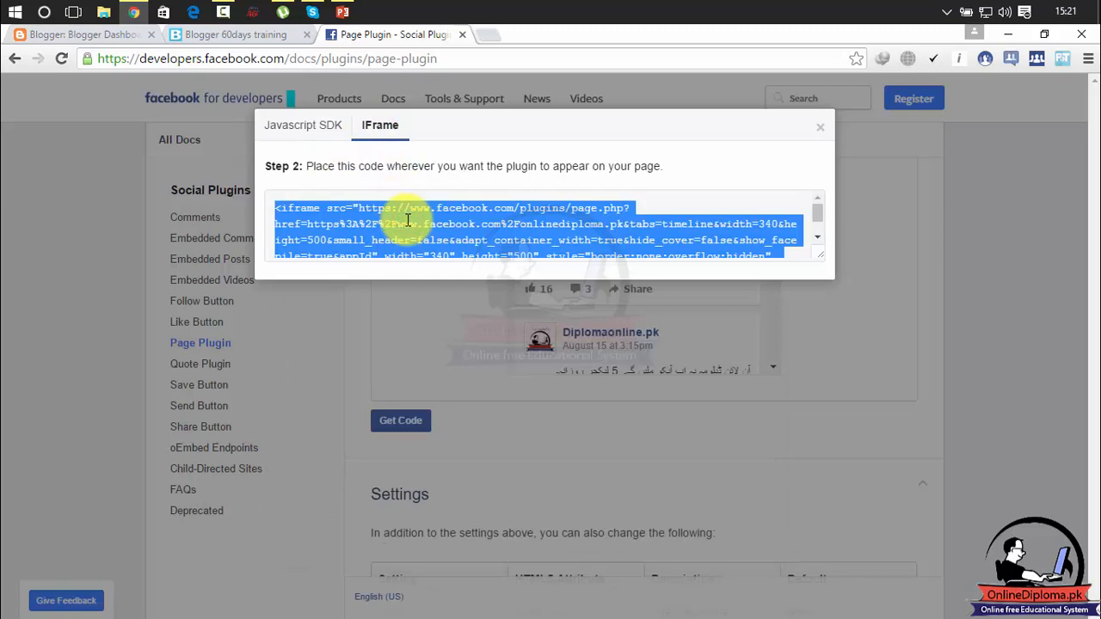
In Blogger, open the layout of the Blogger 60days training blog at the sidebarads section.
{"action": "left_click", "coordinate": [101, 37]}
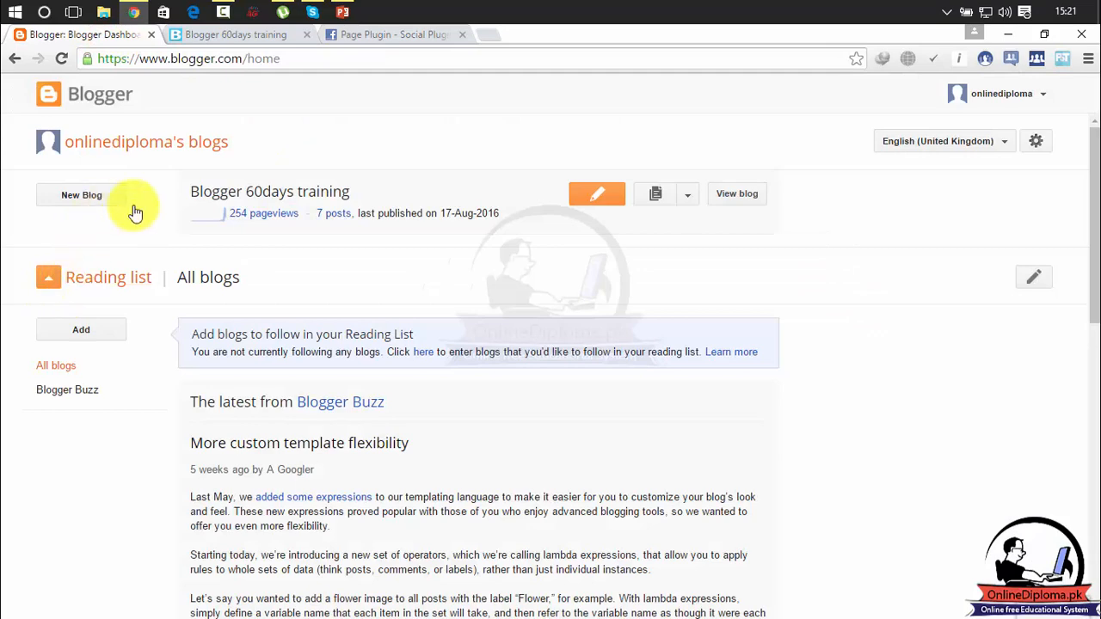
{"action": "left_click", "coordinate": [227, 192]}
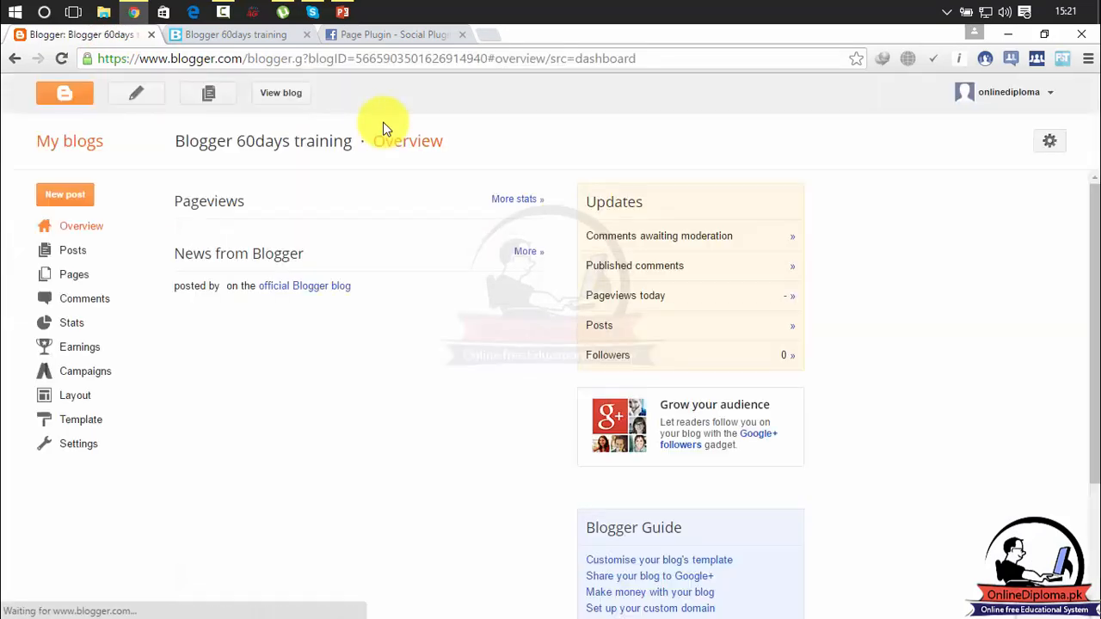
{"action": "left_click", "coordinate": [77, 396]}
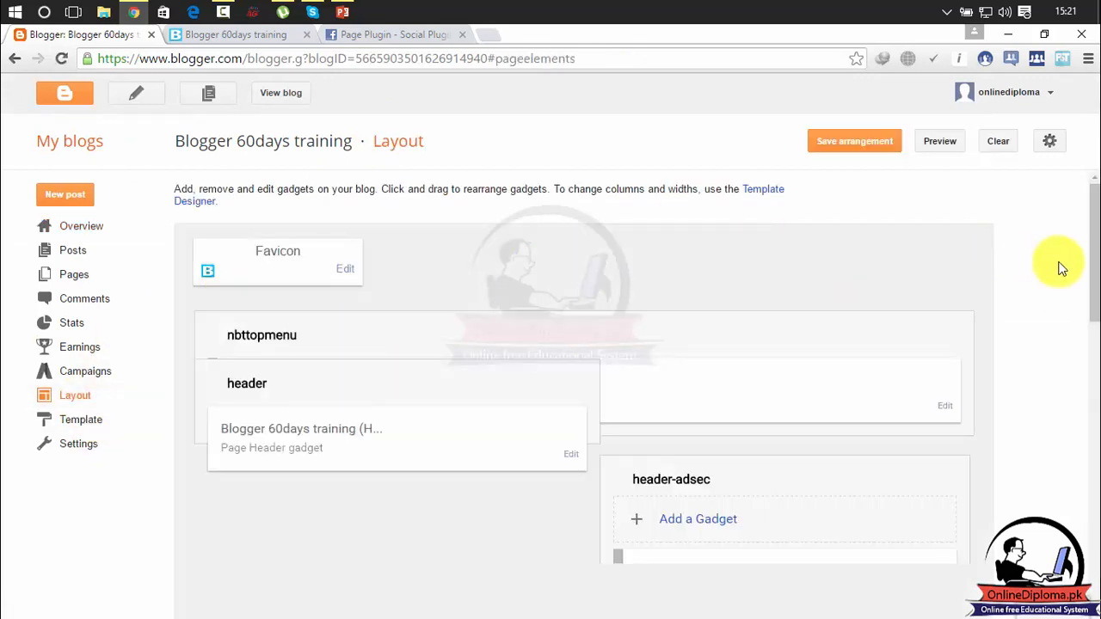
{"action": "left_click_drag", "start_coordinate": [1091, 262], "coordinate": [1094, 384]}
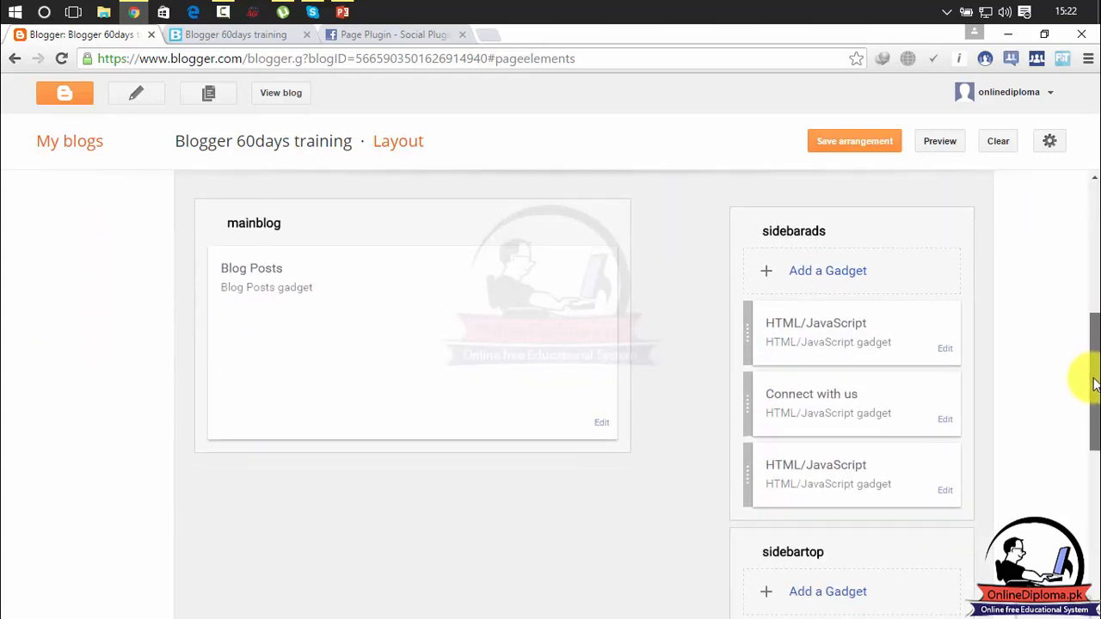
Replace the Twitter embed code in the first HTML/JavaScript gadget of sidebarads with the copied Facebook iframe code and save the gadget.
{"action": "left_click", "coordinate": [944, 349]}
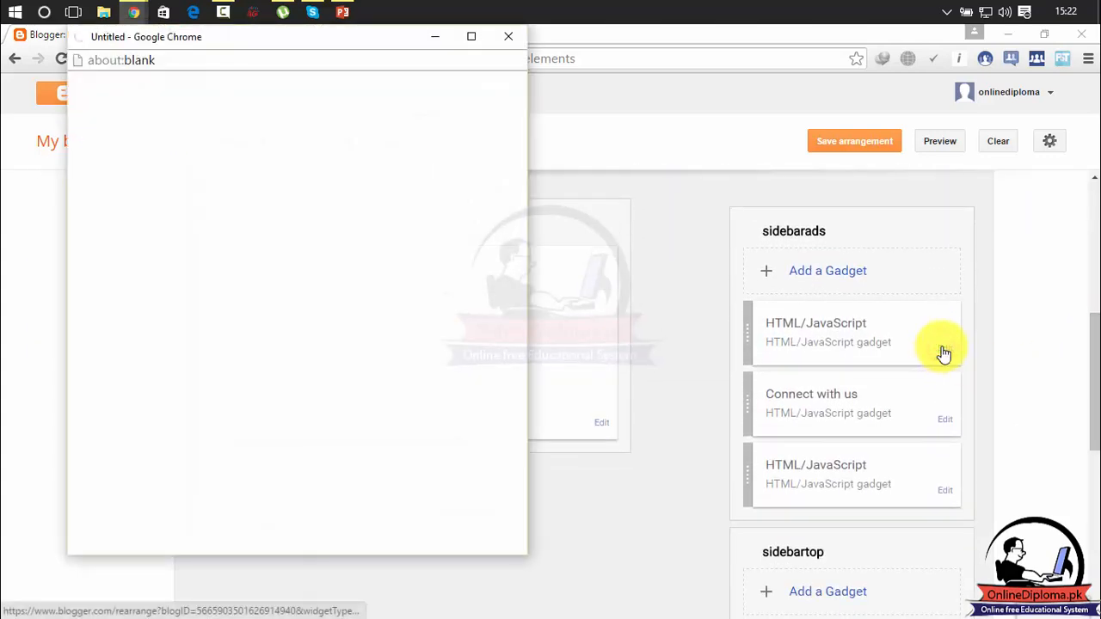
{"action": "left_click", "coordinate": [286, 389]}
{"action": "key", "text": "ctrl+a"}
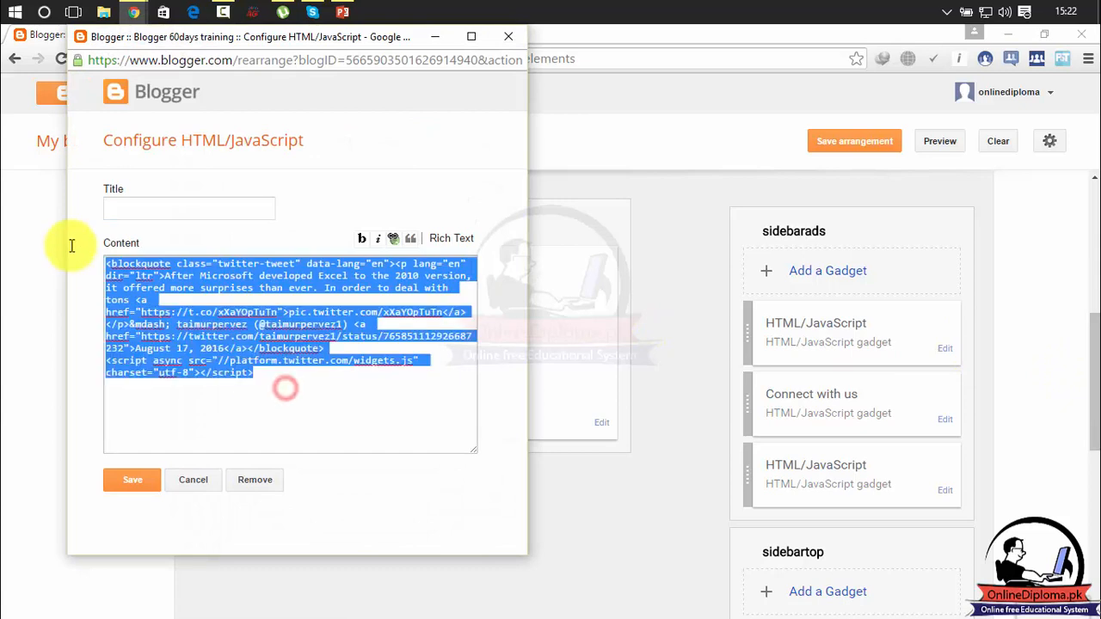
{"action": "key", "text": "BackSpace"}
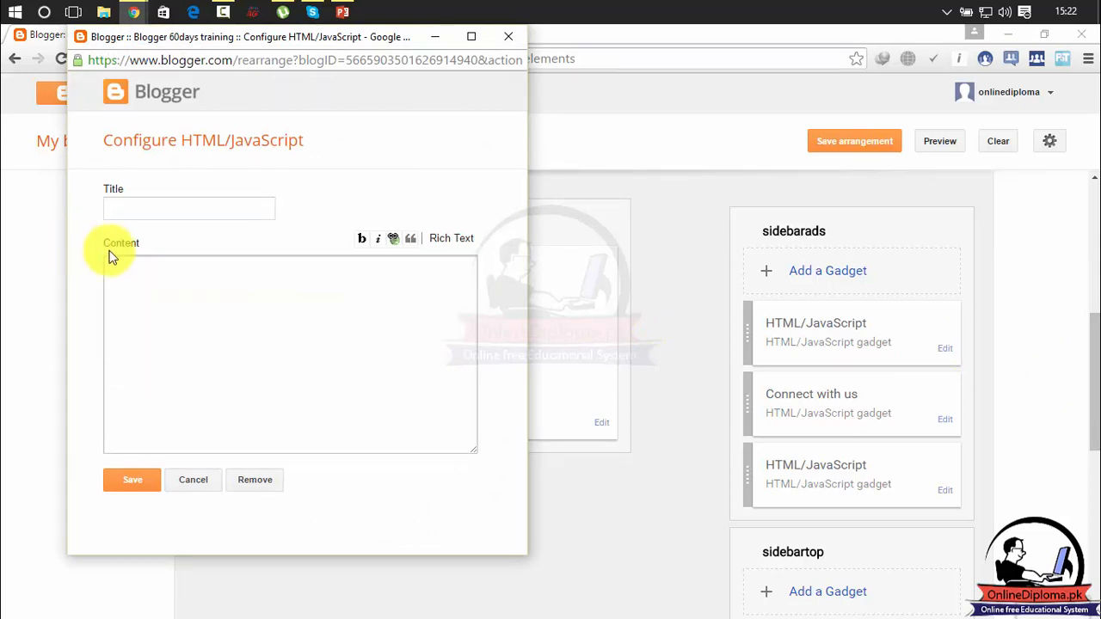
{"action": "left_click", "coordinate": [208, 321]}
{"action": "key", "text": "ctrl+v"}
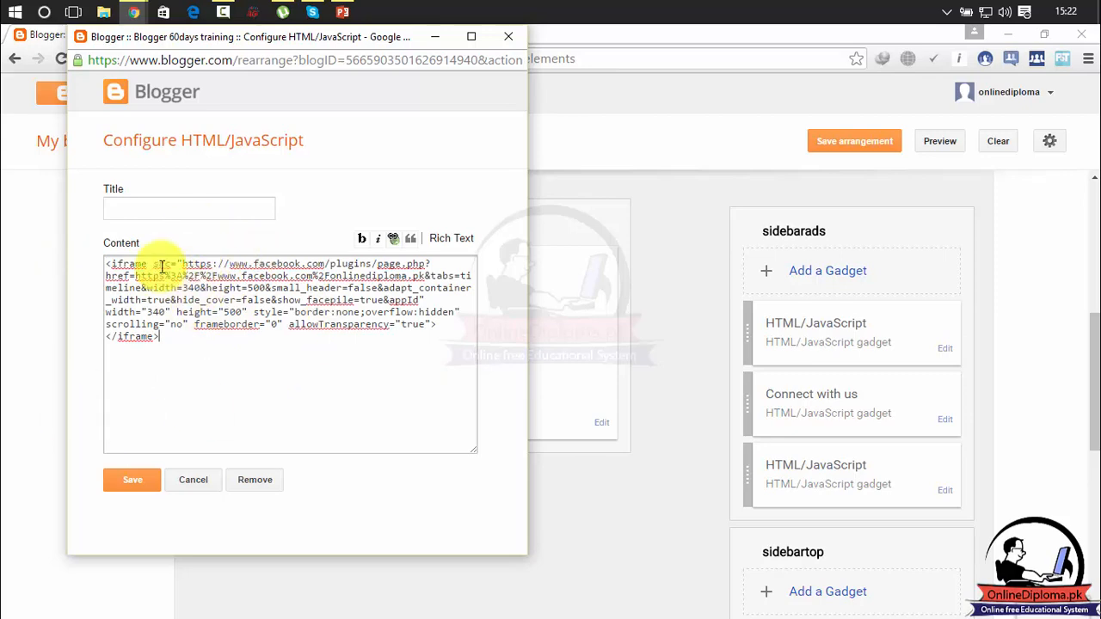
{"action": "left_click", "coordinate": [140, 479]}
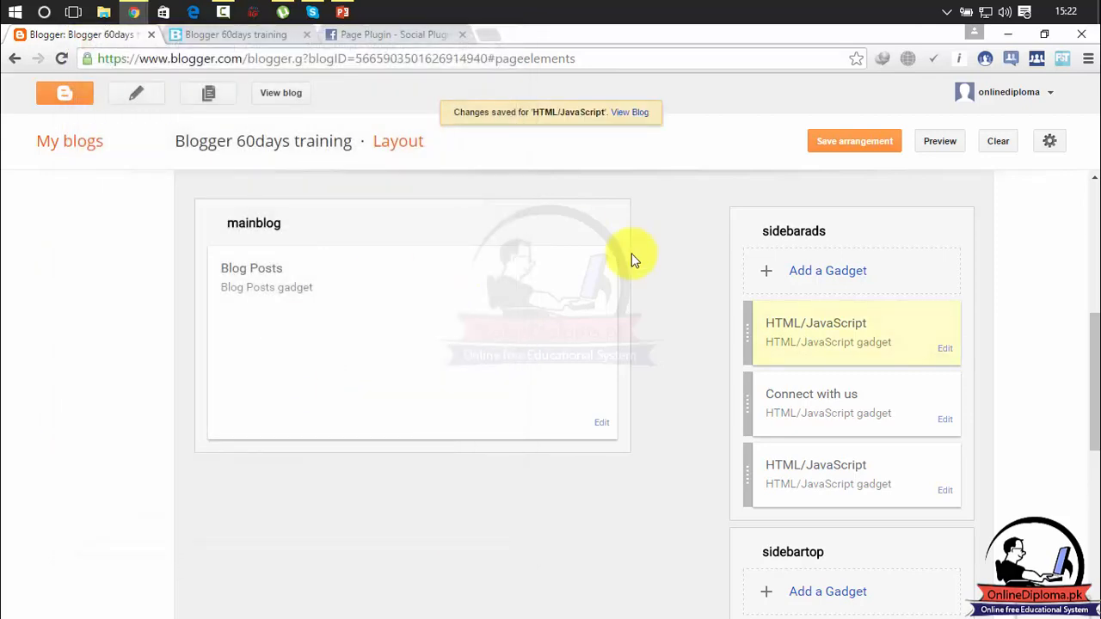
Move the Facebook HTML/JavaScript gadget below Connect with us in sidebarads and save the arrangement.
{"action": "left_click_drag", "start_coordinate": [814, 331], "coordinate": [817, 401]}
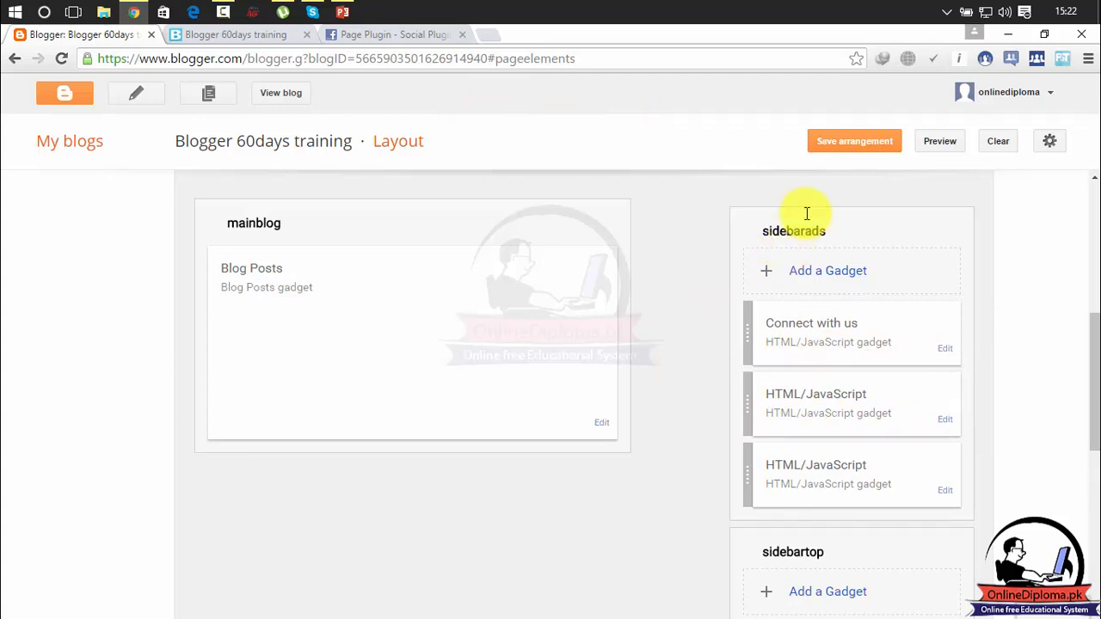
{"action": "left_click", "coordinate": [848, 142]}
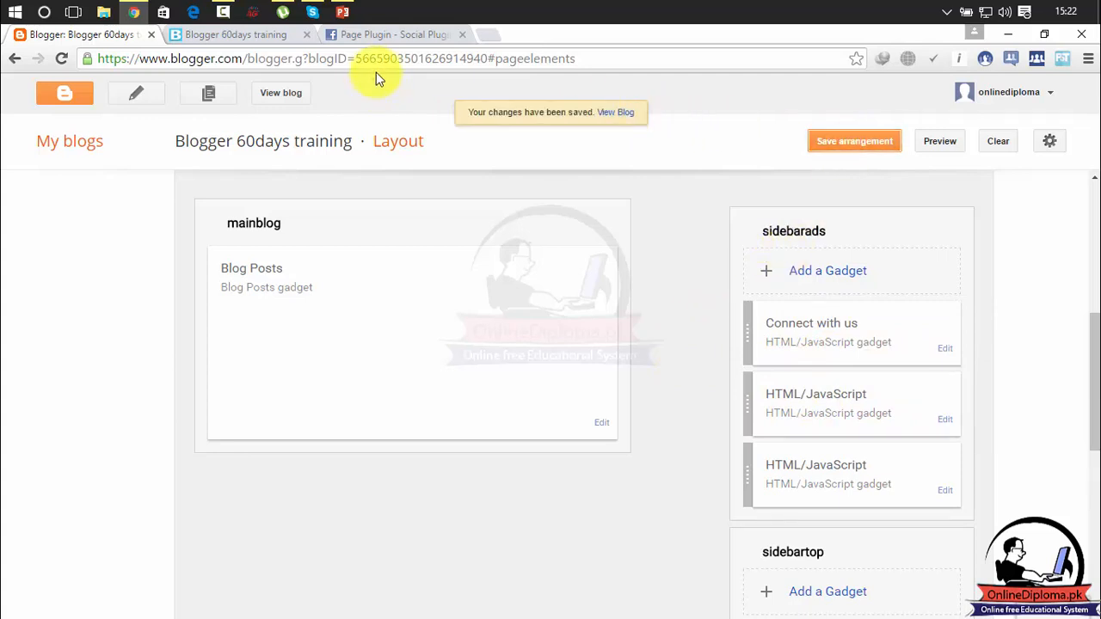
Reload the live Blogger 60days training blog and examine the Facebook page plugin and its timeline in the sidebar.
{"action": "left_click", "coordinate": [216, 43]}
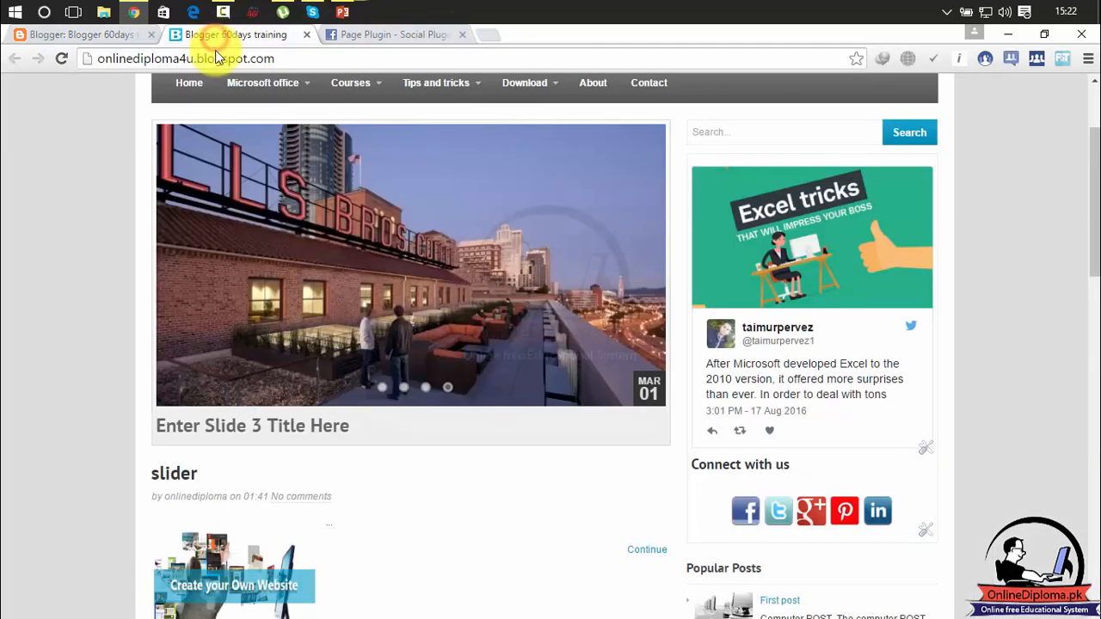
{"action": "left_click", "coordinate": [69, 62]}
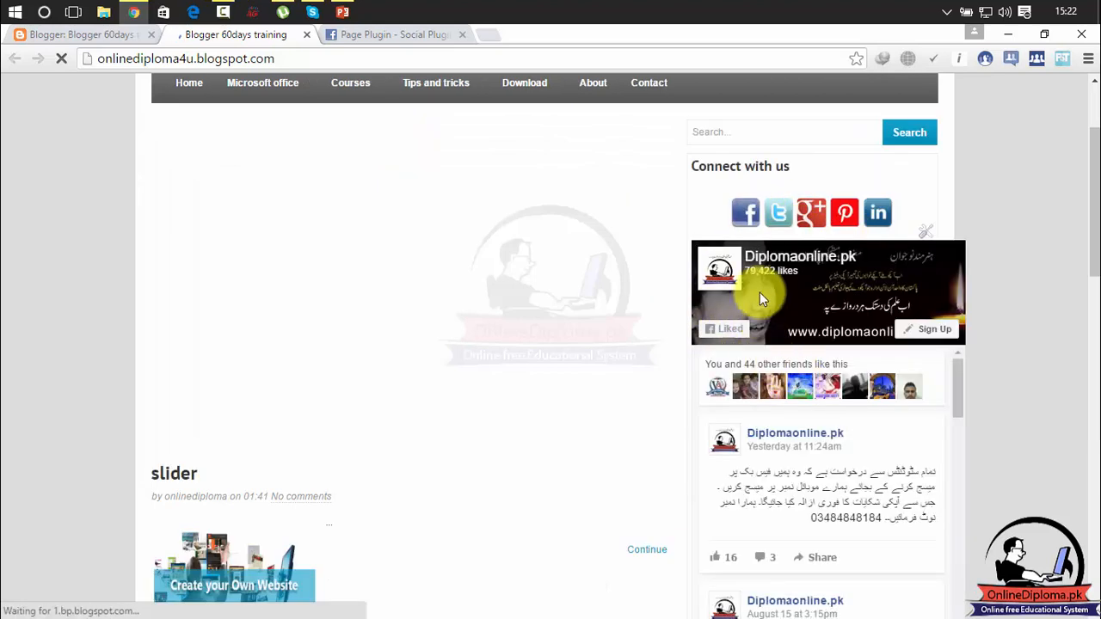
{"action": "left_click_drag", "start_coordinate": [961, 374], "coordinate": [959, 602]}
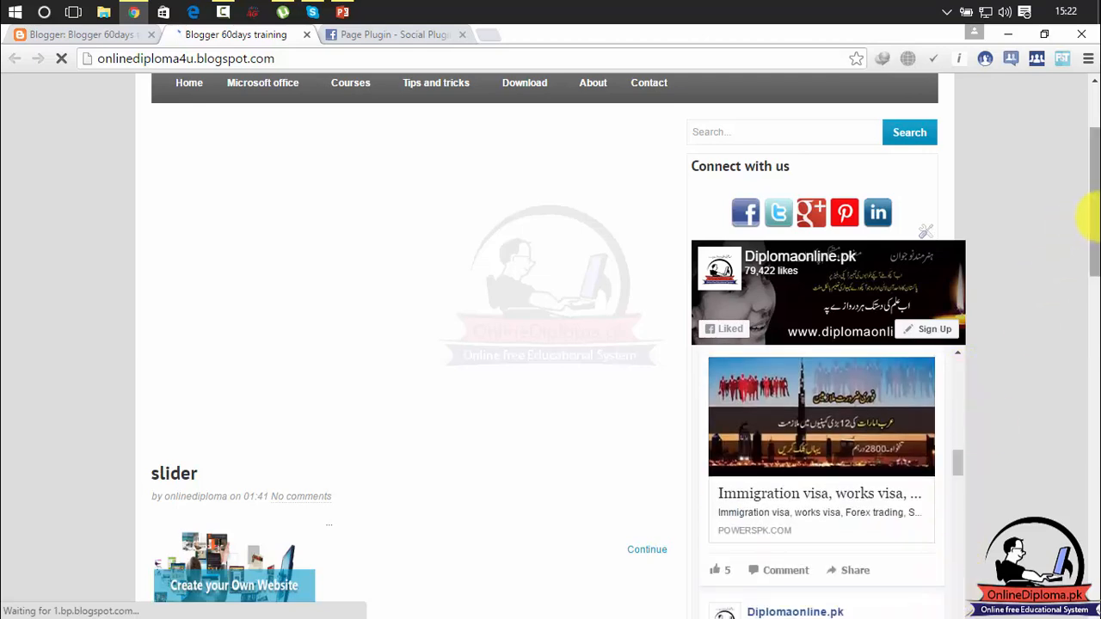
{"action": "left_click_drag", "start_coordinate": [1086, 216], "coordinate": [1089, 282]}
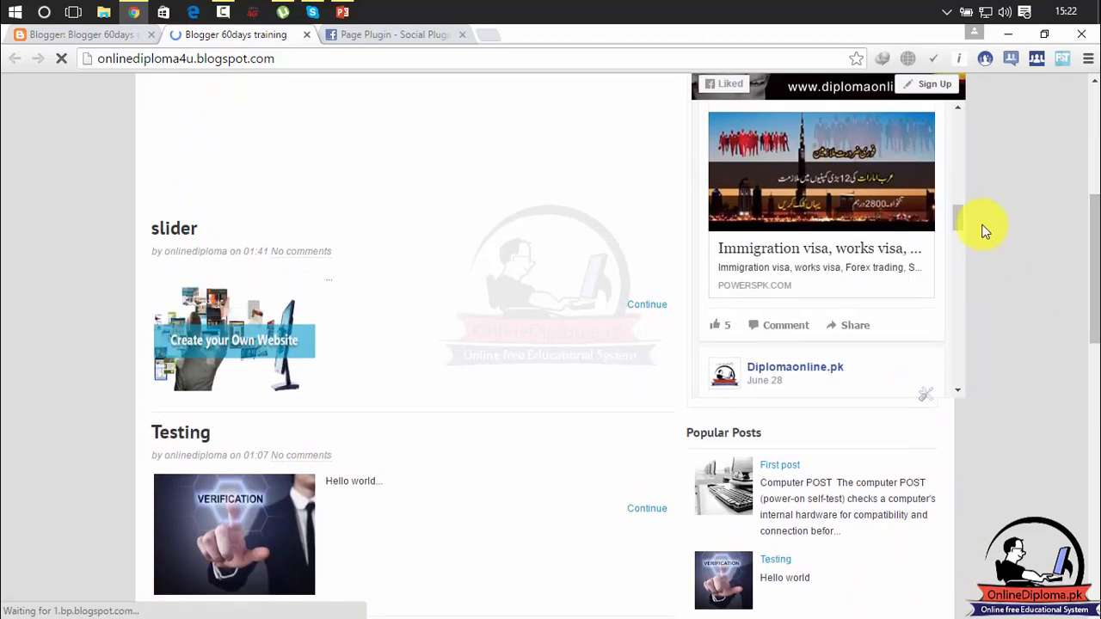
{"action": "left_click_drag", "start_coordinate": [956, 212], "coordinate": [976, 115]}
{"action": "left_click_drag", "start_coordinate": [1089, 246], "coordinate": [1091, 176]}
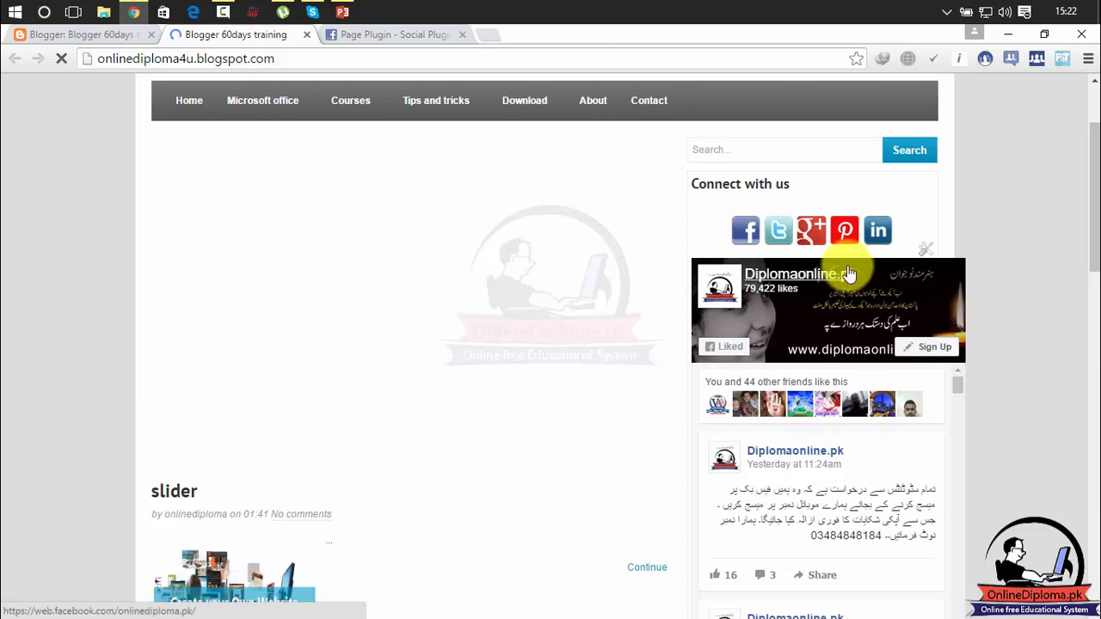
Return to the Facebook Page Plugin documentation, close the code dialog, review the configurator and settings, and display the plugin code again.
{"action": "left_click", "coordinate": [374, 34]}
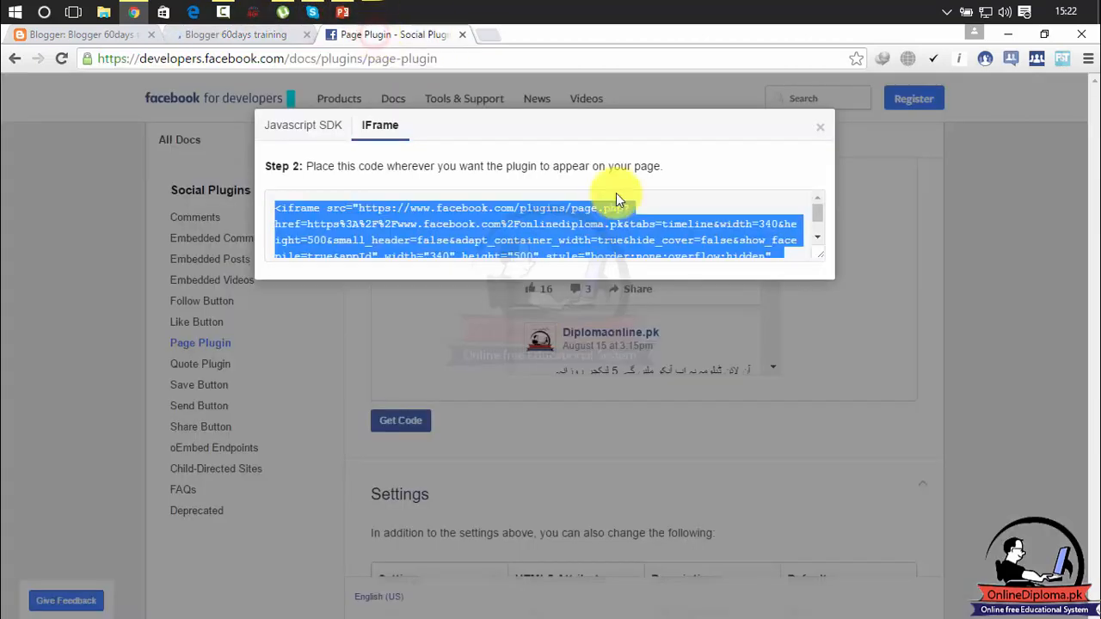
{"action": "left_click", "coordinate": [821, 127]}
{"action": "left_click_drag", "start_coordinate": [1092, 180], "coordinate": [1096, 142]}
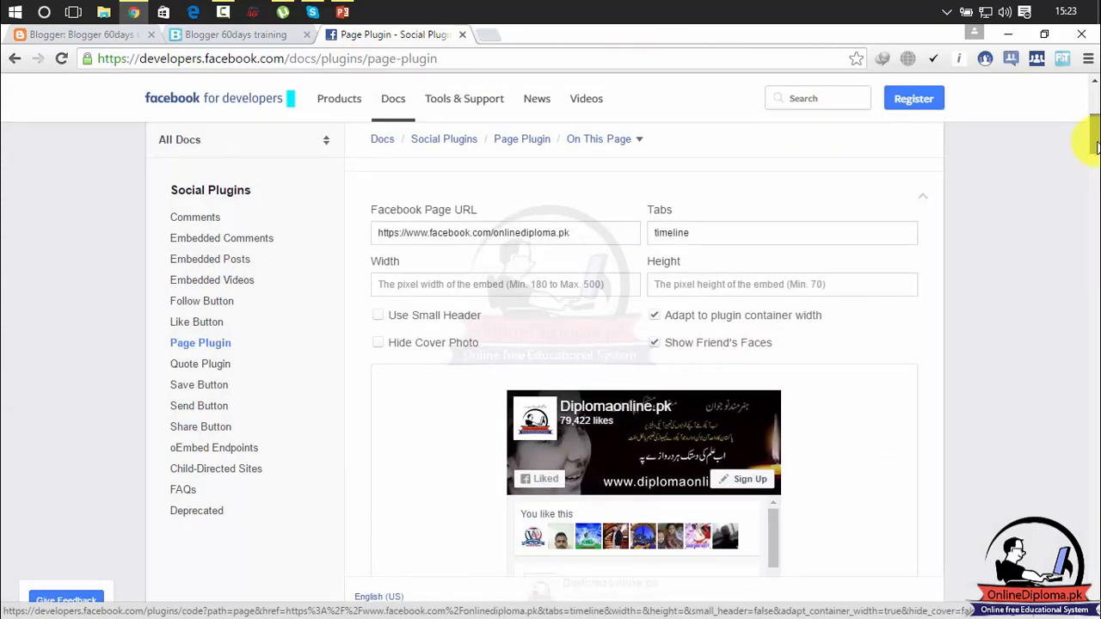
{"action": "left_click_drag", "start_coordinate": [1097, 142], "coordinate": [1097, 196]}
{"action": "left_click_drag", "start_coordinate": [1094, 199], "coordinate": [1096, 100]}
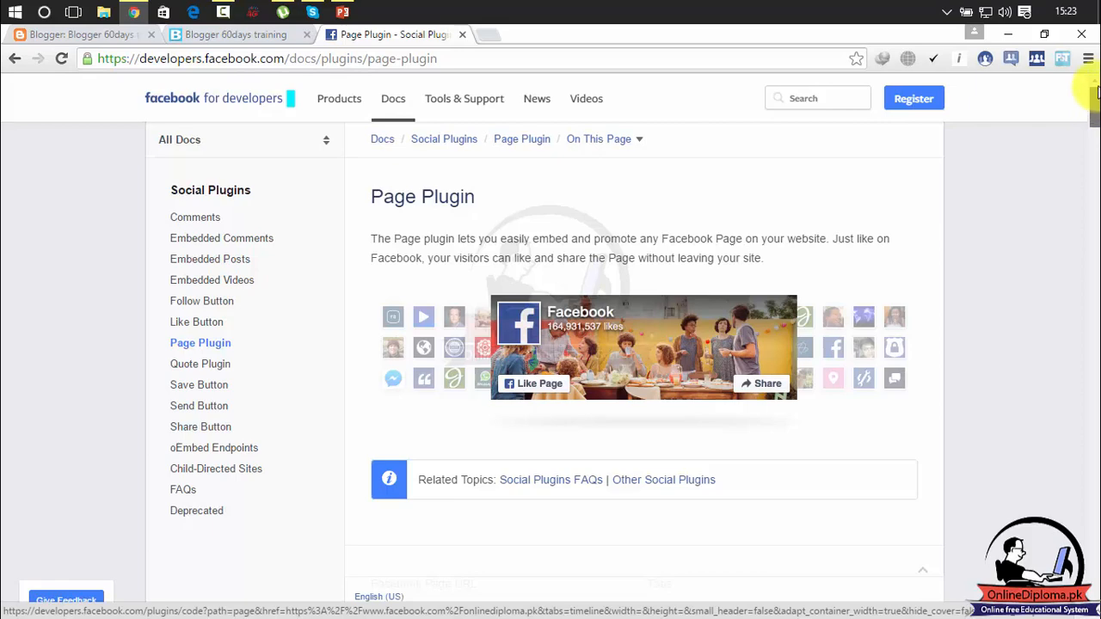
{"action": "left_click_drag", "start_coordinate": [1096, 91], "coordinate": [1095, 185]}
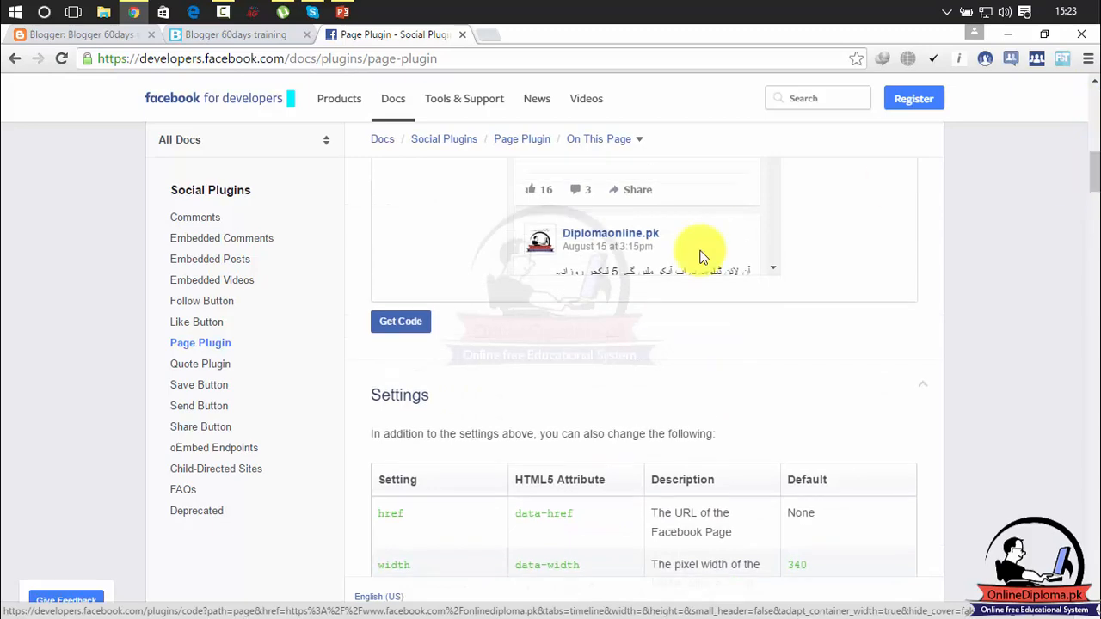
{"action": "left_click", "coordinate": [419, 317]}
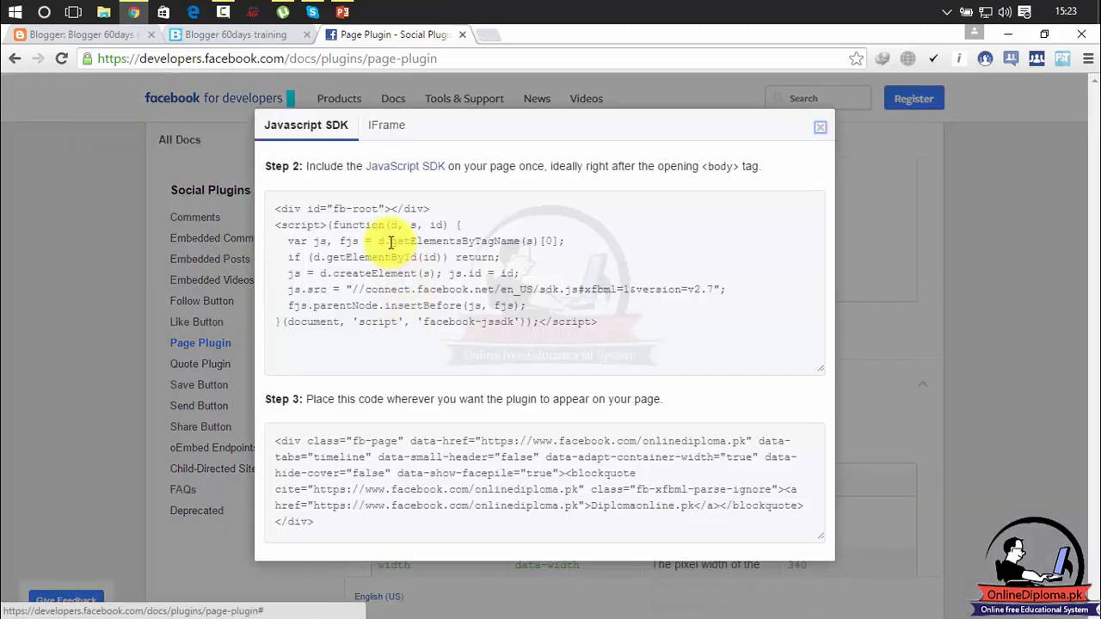
Copy the Step 2 JavaScript SDK code and replace the iframe code in the gadget below Connect with us with it.
{"action": "left_click_drag", "start_coordinate": [608, 330], "coordinate": [273, 207]}
{"action": "key", "text": "ctrl+c"}
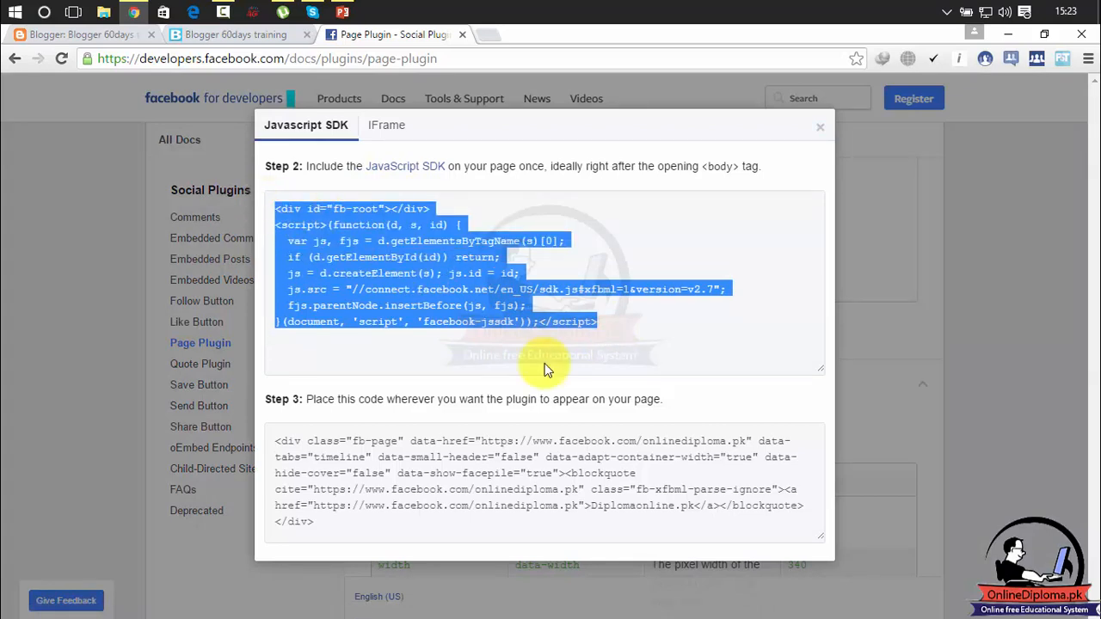
{"action": "left_click", "coordinate": [248, 34]}
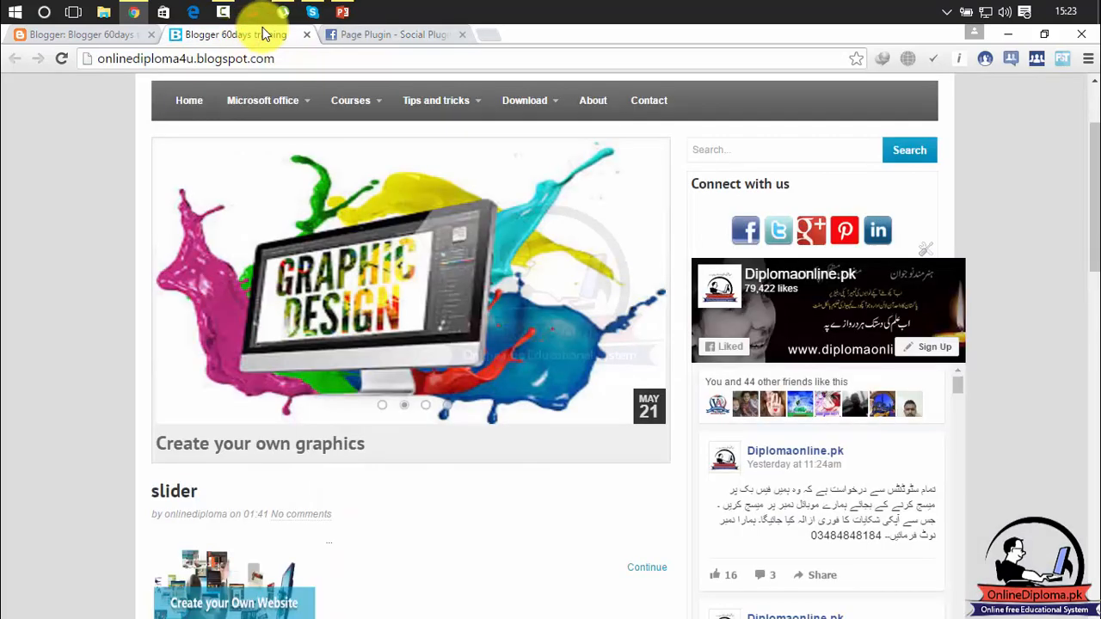
{"action": "left_click", "coordinate": [93, 35]}
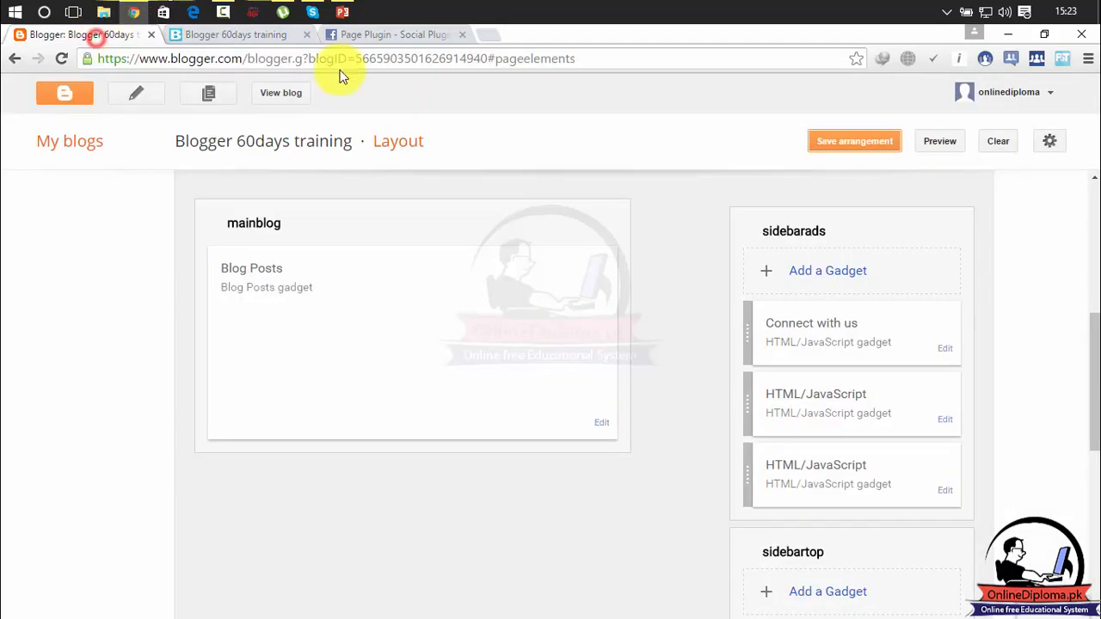
{"action": "left_click", "coordinate": [943, 419]}
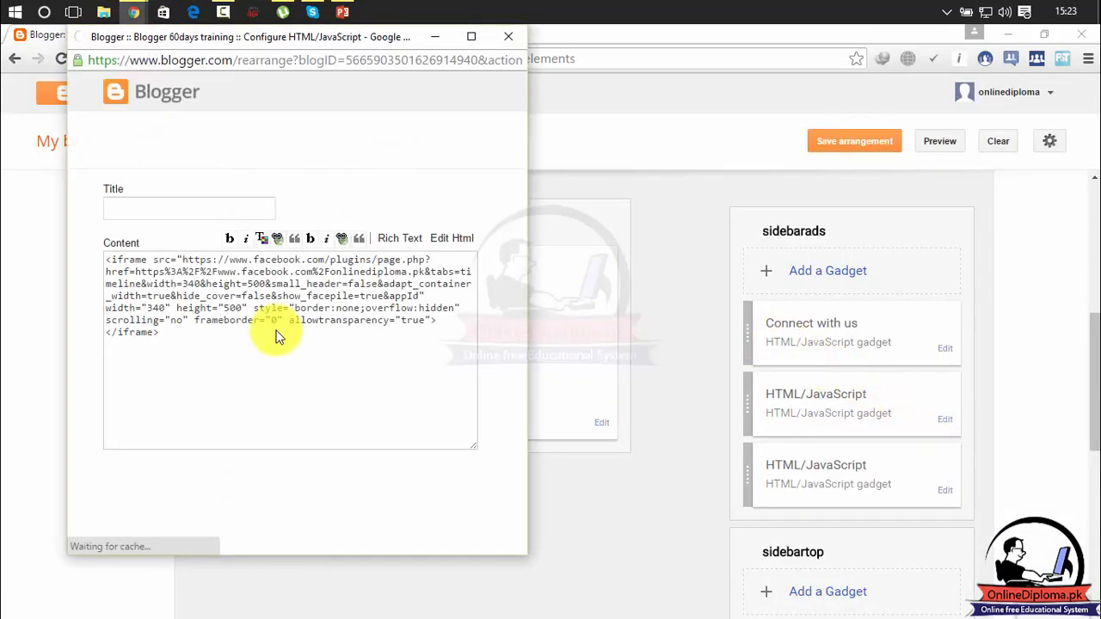
{"action": "key", "text": "ctrl+a"}
{"action": "key", "text": "BackSpace"}
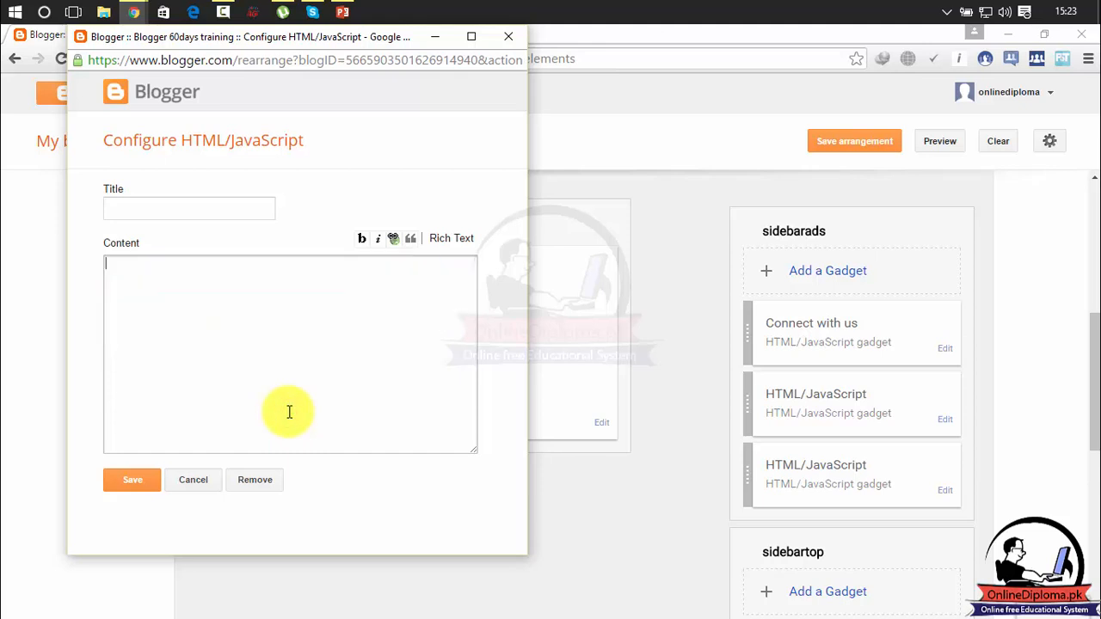
{"action": "key", "text": "ctrl+v"}
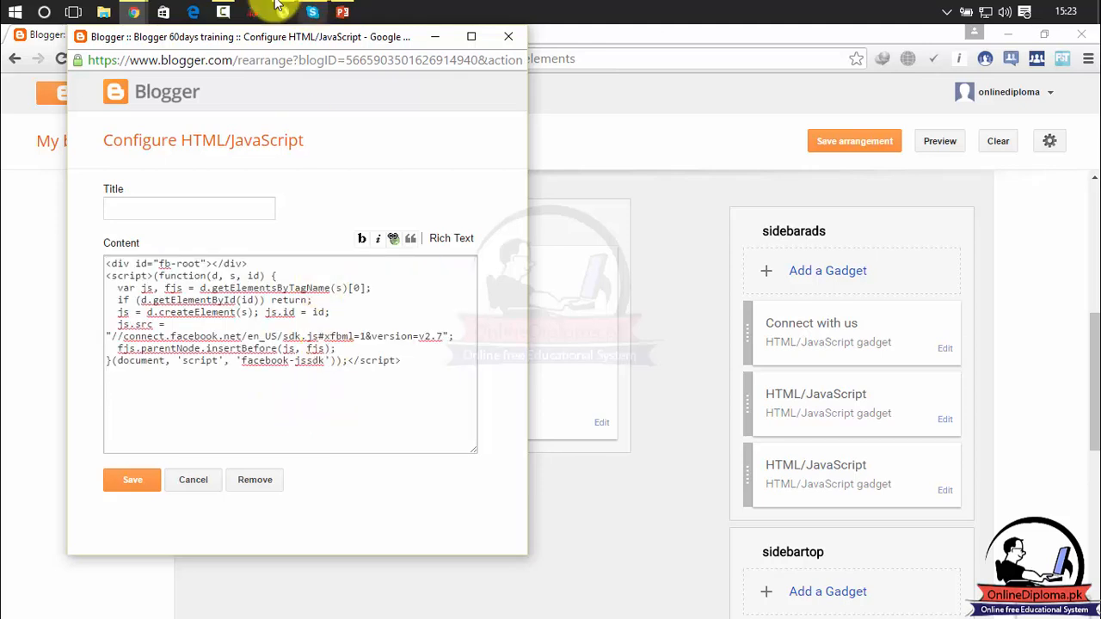
Start a new line below the SDK script in the gadget and copy the Step 3 code from the plugin code dialog.
{"action": "mouse_move", "coordinate": [135, 12]}
{"action": "mouse_move", "coordinate": [207, 64]}
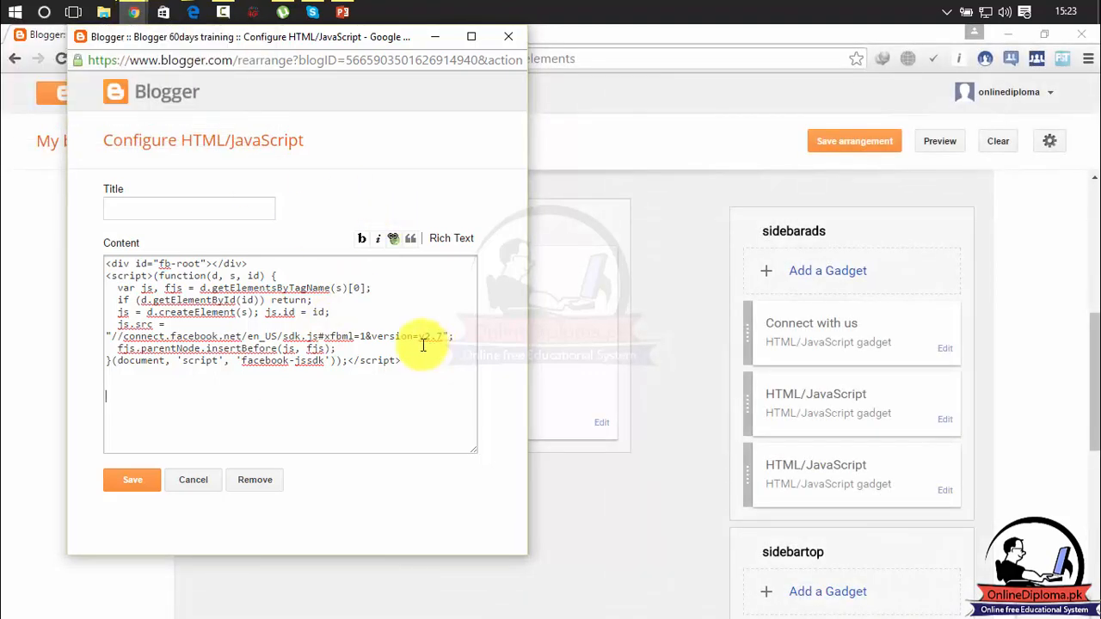
{"action": "left_click_drag", "start_coordinate": [295, 39], "coordinate": [330, 154]}
{"action": "left_click", "coordinate": [277, 34]}
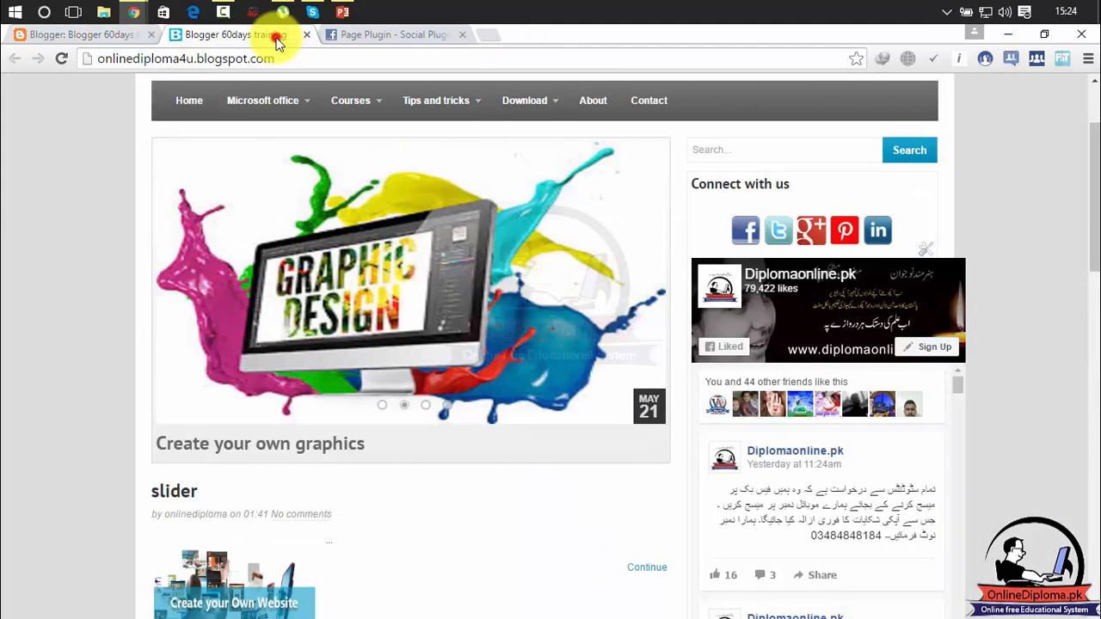
{"action": "left_click", "coordinate": [368, 38]}
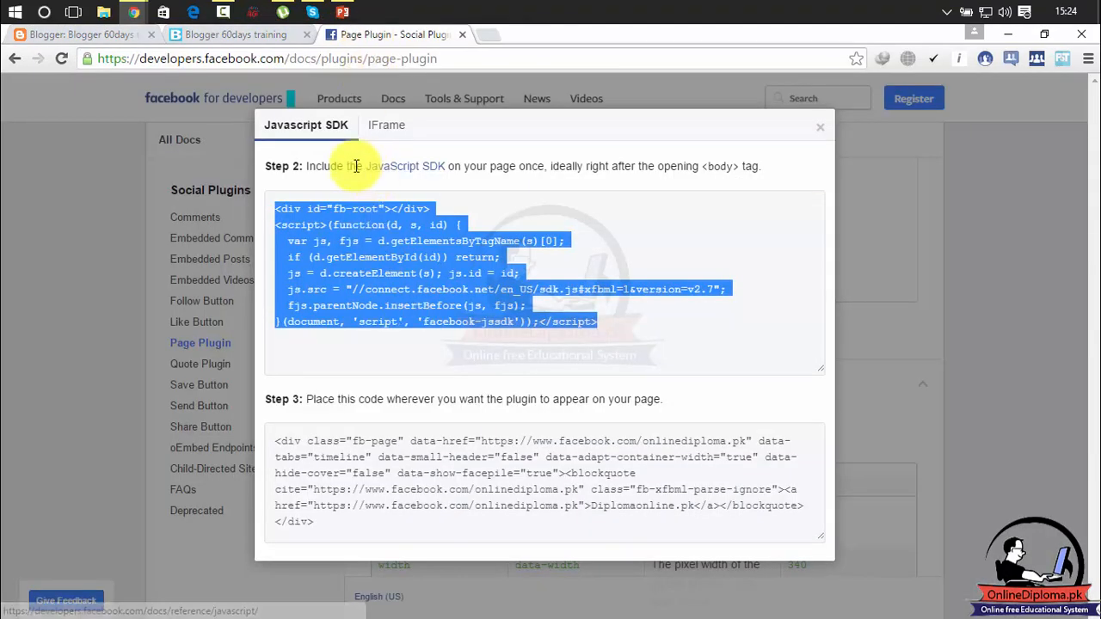
{"action": "left_click_drag", "start_coordinate": [544, 166], "coordinate": [583, 166]}
{"action": "left_click_drag", "start_coordinate": [682, 150], "coordinate": [749, 168]}
{"action": "left_click", "coordinate": [744, 180]}
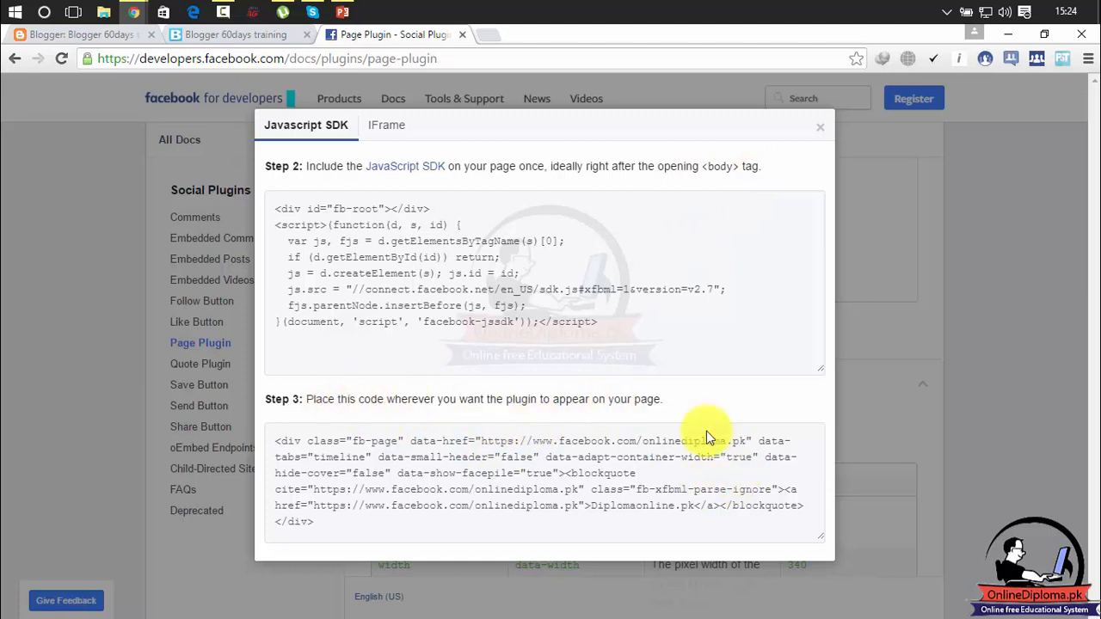
{"action": "left_click_drag", "start_coordinate": [334, 523], "coordinate": [274, 440]}
{"action": "key", "text": "ctrl+c"}
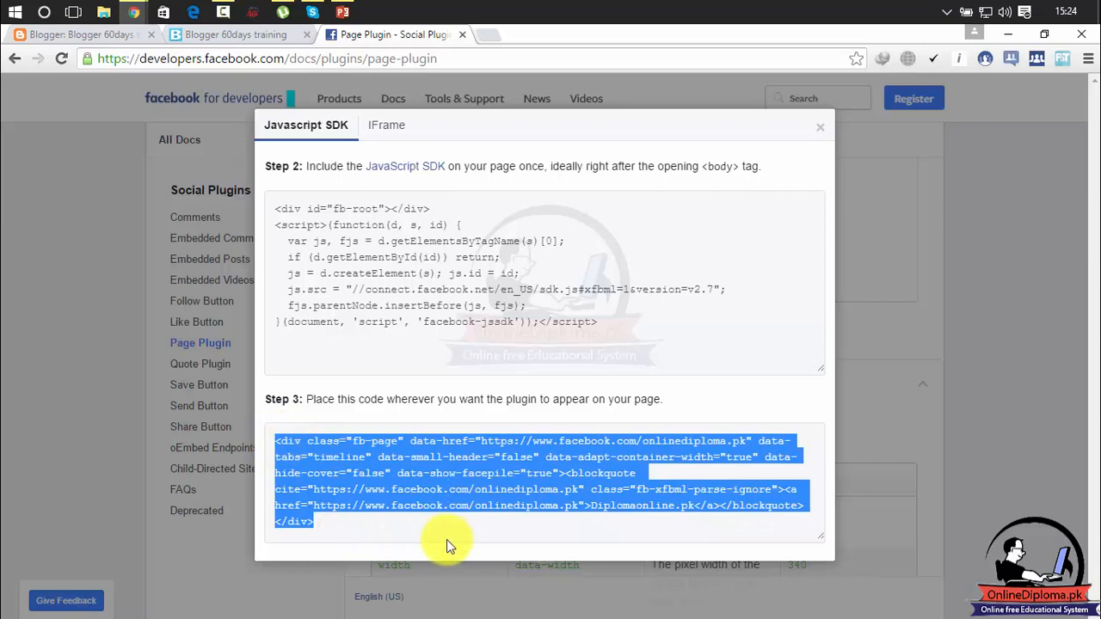
Paste the Step 3 fb-page code below the SDK script in the HTML/JavaScript gadget and save the gadget.
{"action": "mouse_move", "coordinate": [222, 11]}
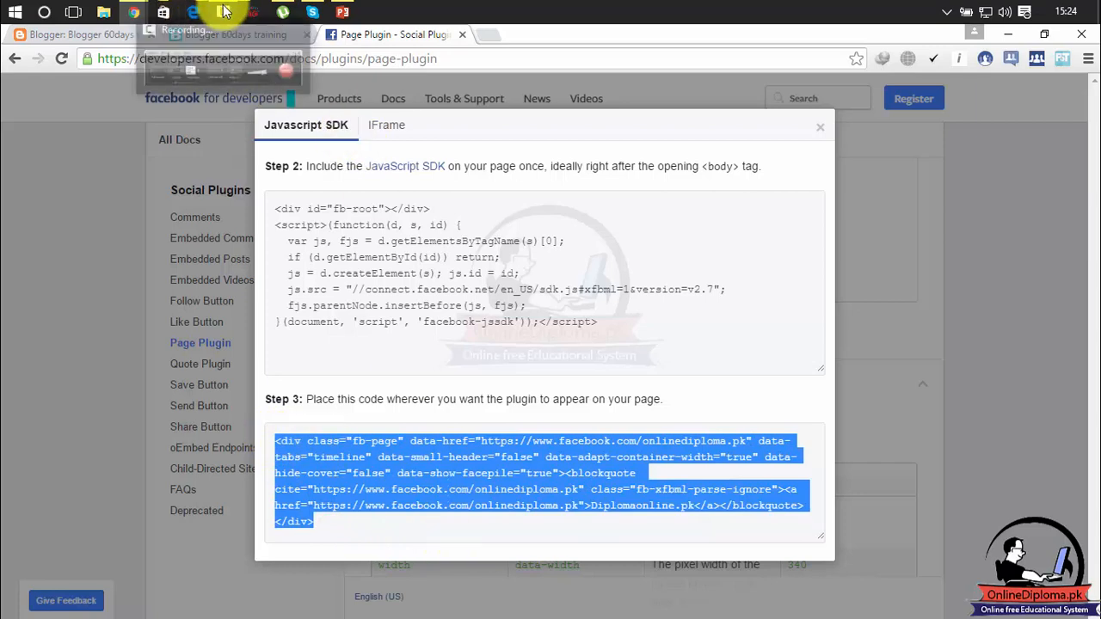
{"action": "mouse_move", "coordinate": [133, 12]}
{"action": "left_click", "coordinate": [217, 82]}
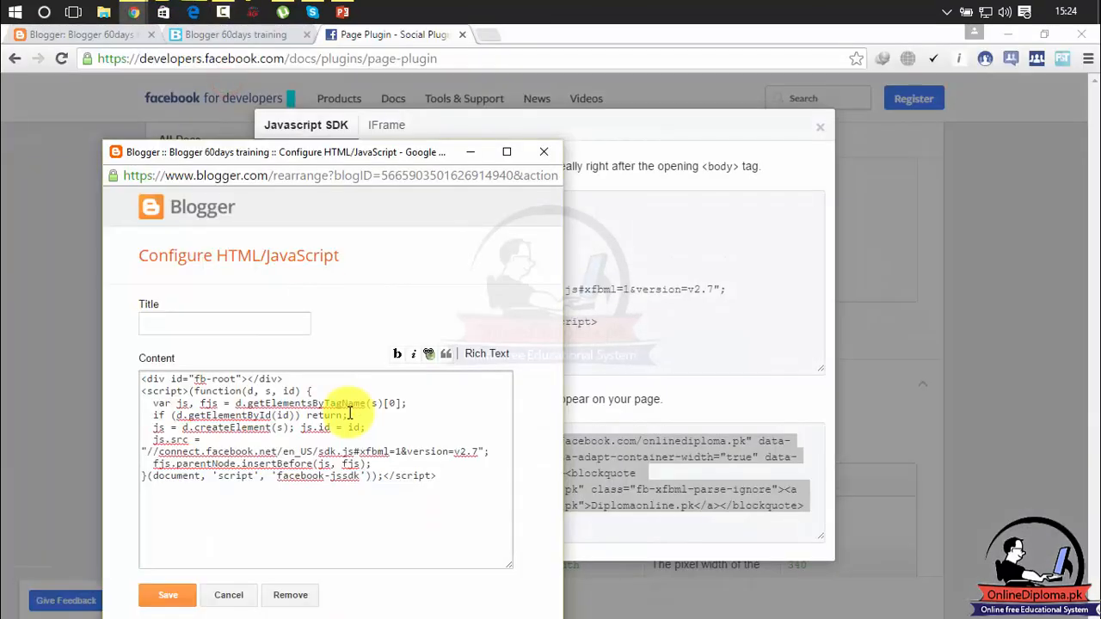
{"action": "key", "text": "ctrl+v"}
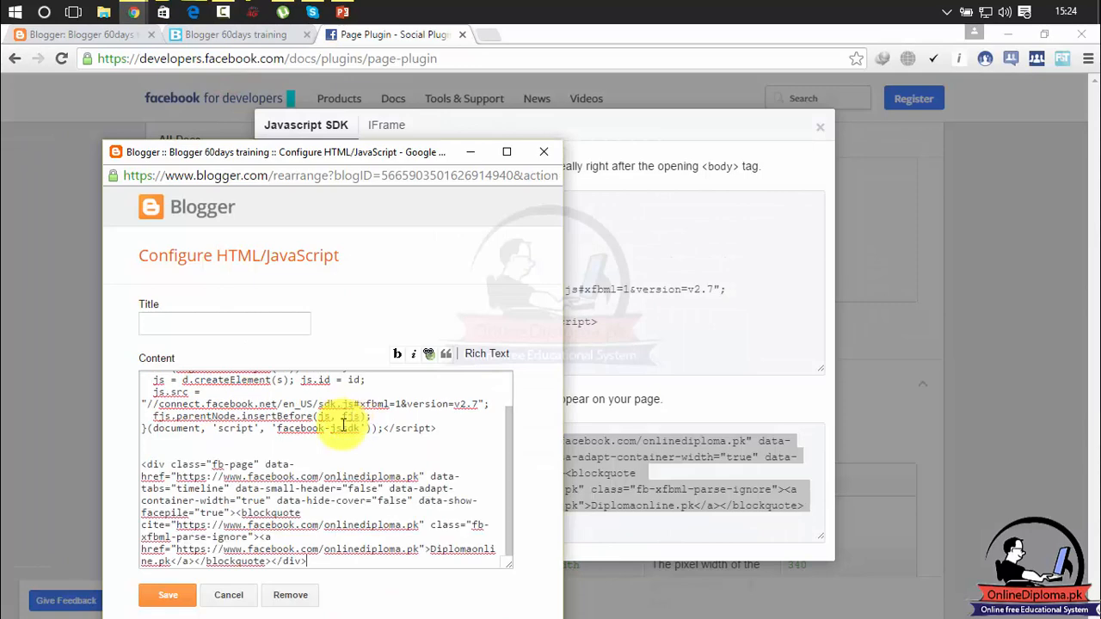
{"action": "left_click", "coordinate": [176, 593]}
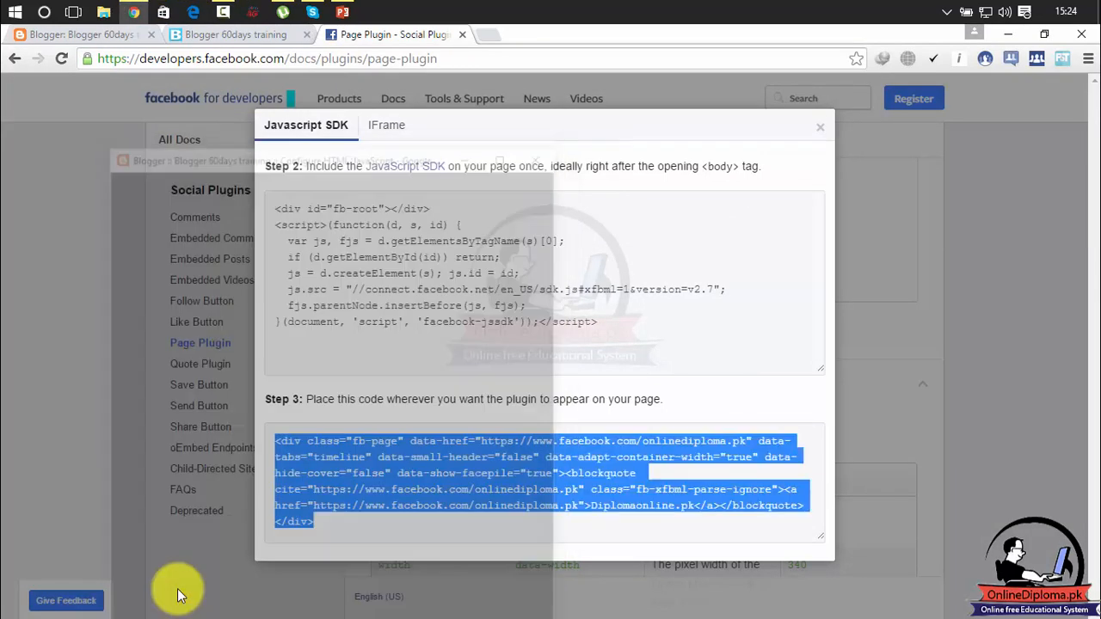
Close the plugin code dialog, open the live blog from the Blogger layout and examine the Facebook page plugin in the sidebar.
{"action": "left_click", "coordinate": [823, 122]}
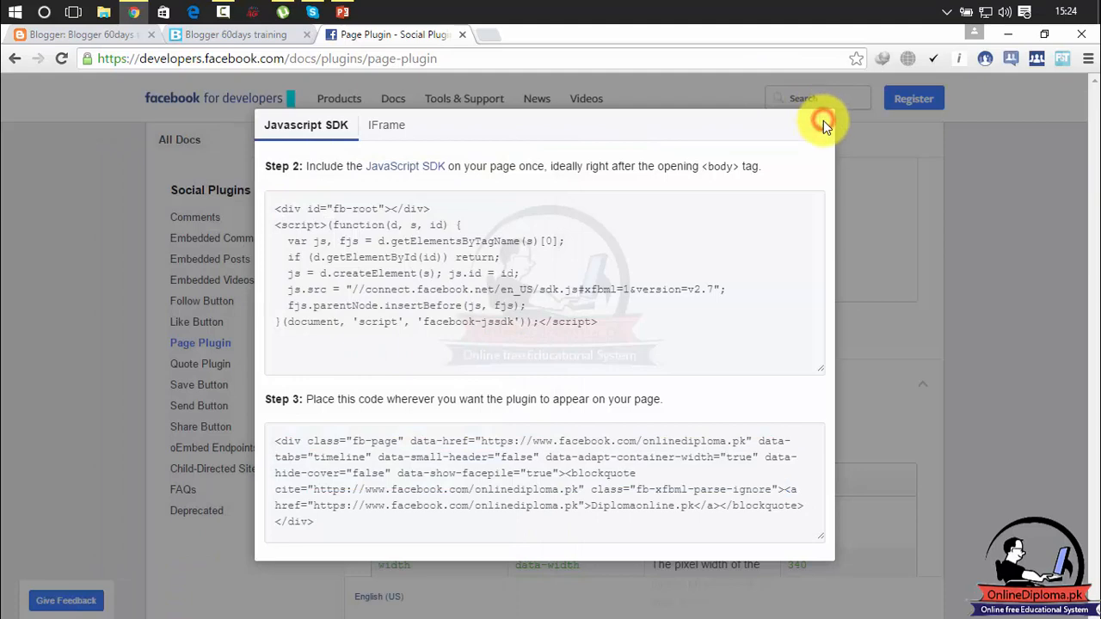
{"action": "left_click", "coordinate": [823, 122]}
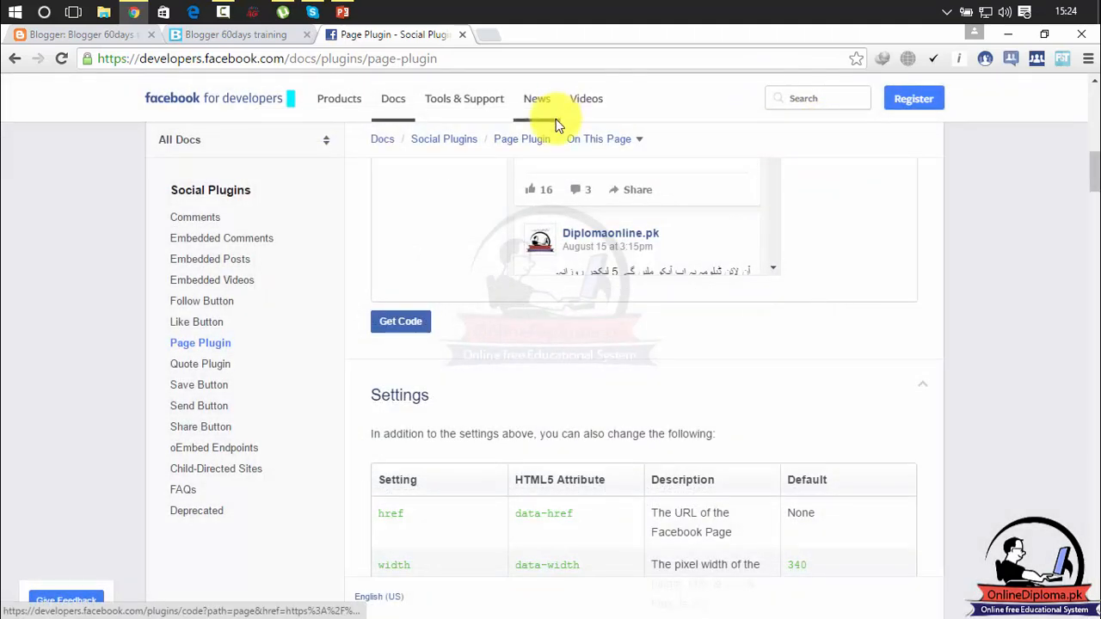
{"action": "left_click", "coordinate": [80, 36]}
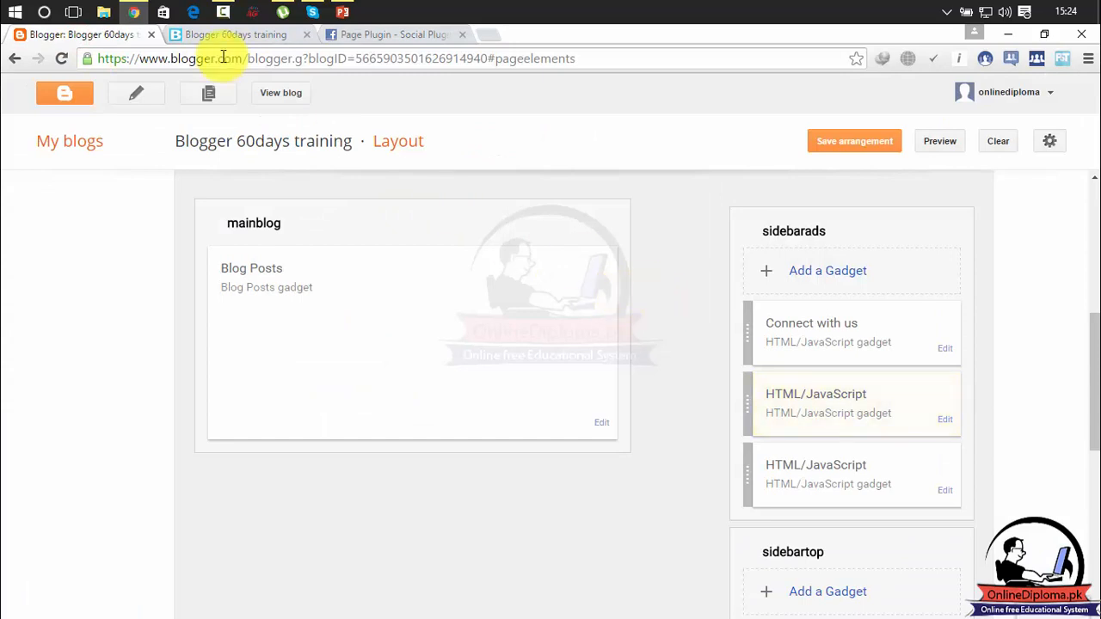
{"action": "left_click", "coordinate": [283, 94]}
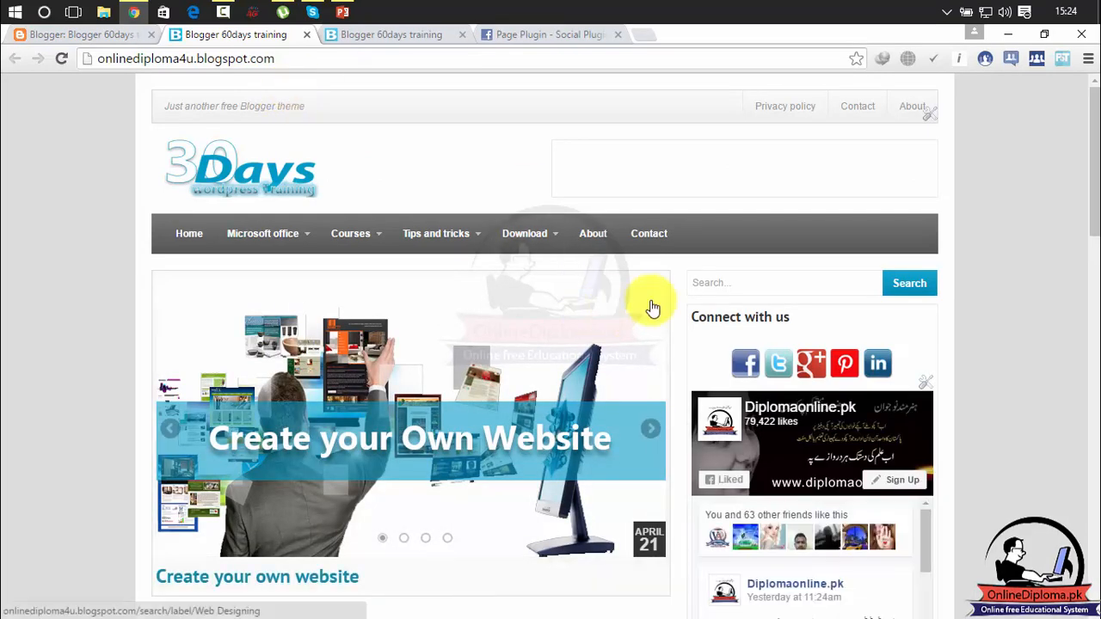
{"action": "scroll", "coordinate": [1094, 246], "scroll_direction": "down", "scroll_amount": 2}
{"action": "scroll", "coordinate": [1094, 246], "scroll_direction": "down", "scroll_amount": 3}
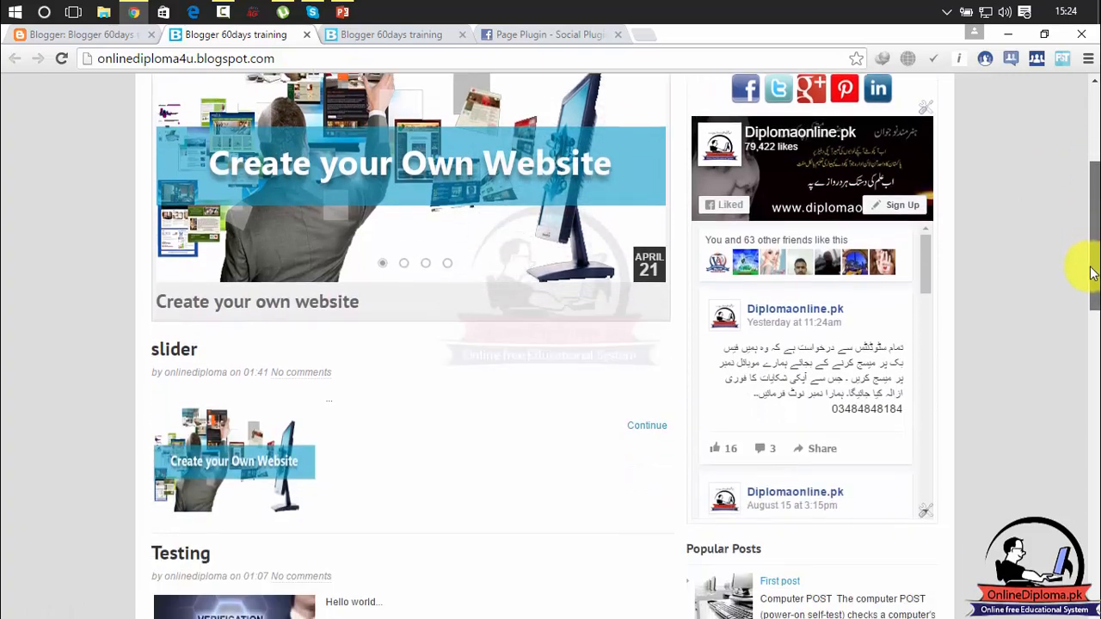
{"action": "left_click_drag", "start_coordinate": [928, 253], "coordinate": [929, 220]}
{"action": "left_click_drag", "start_coordinate": [1096, 231], "coordinate": [1094, 209]}
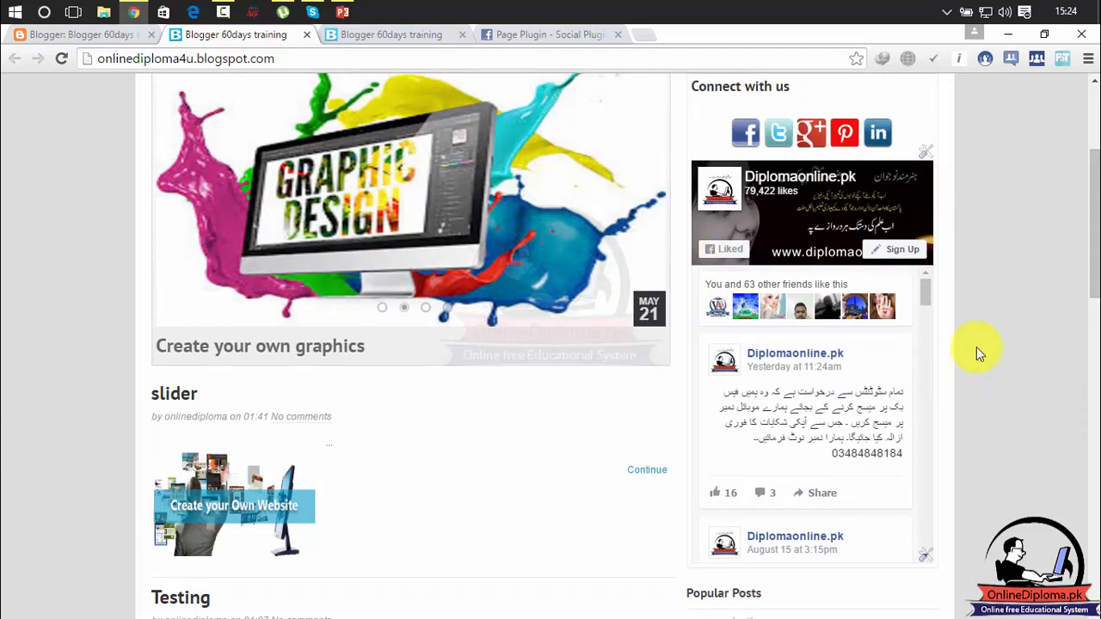
{"action": "left_click_drag", "start_coordinate": [1087, 219], "coordinate": [1090, 215]}
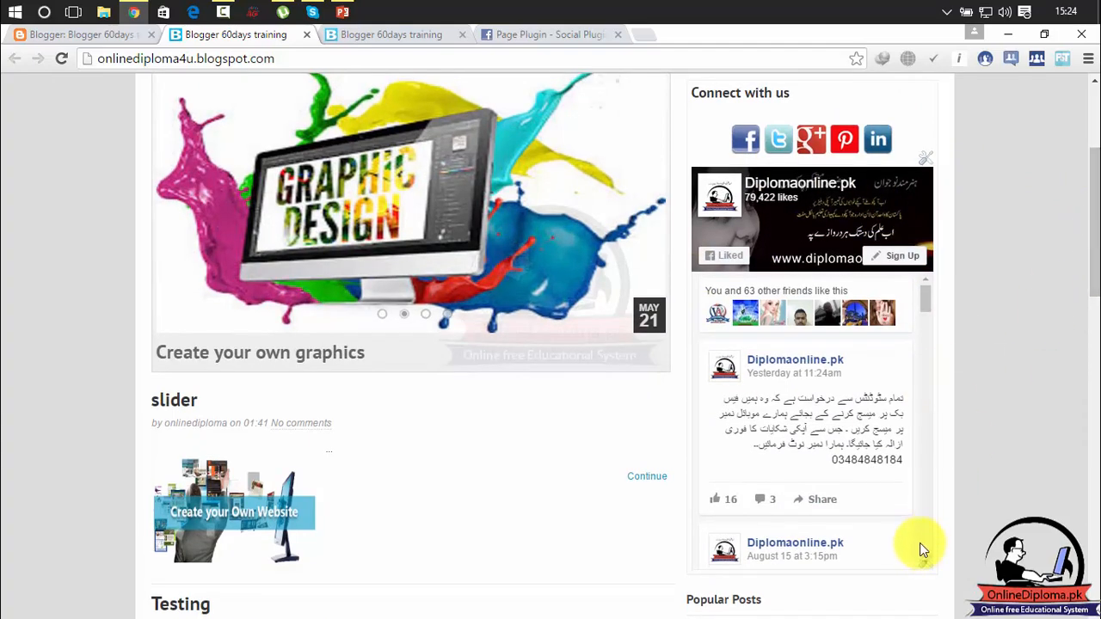
{"action": "mouse_move", "coordinate": [925, 300]}
{"action": "left_mouse_down"}
{"action": "mouse_move", "coordinate": [929, 521]}
{"action": "mouse_move", "coordinate": [929, 288]}
{"action": "left_mouse_up"}
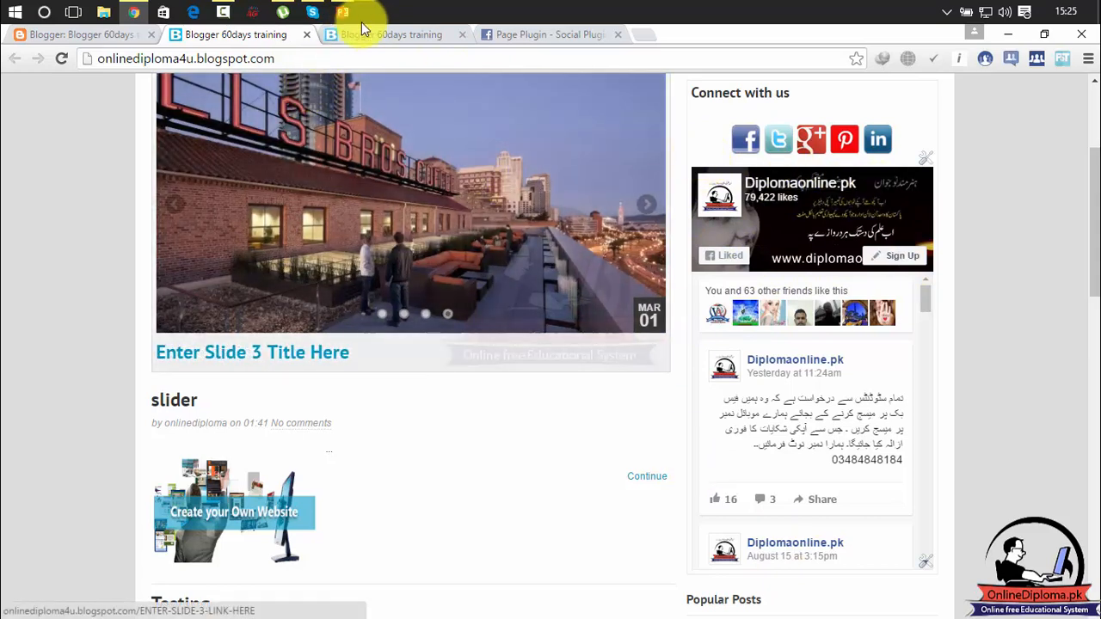
Return to the Page Plugin configurator, set the plugin height to 70 and check the preview.
{"action": "left_click", "coordinate": [494, 29]}
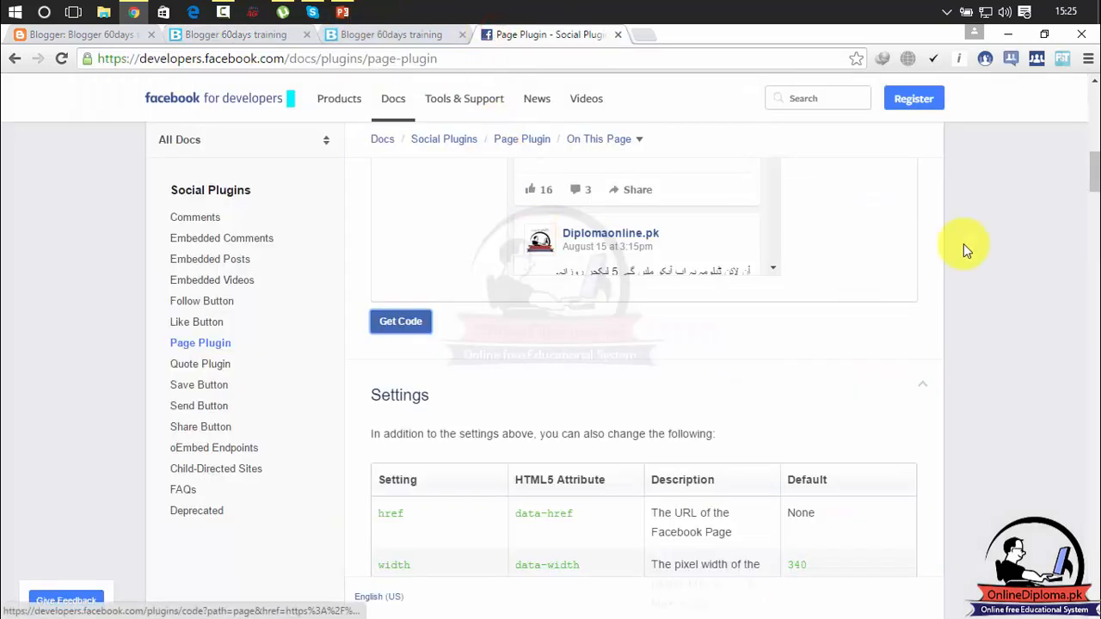
{"action": "left_click_drag", "start_coordinate": [1089, 180], "coordinate": [1087, 122]}
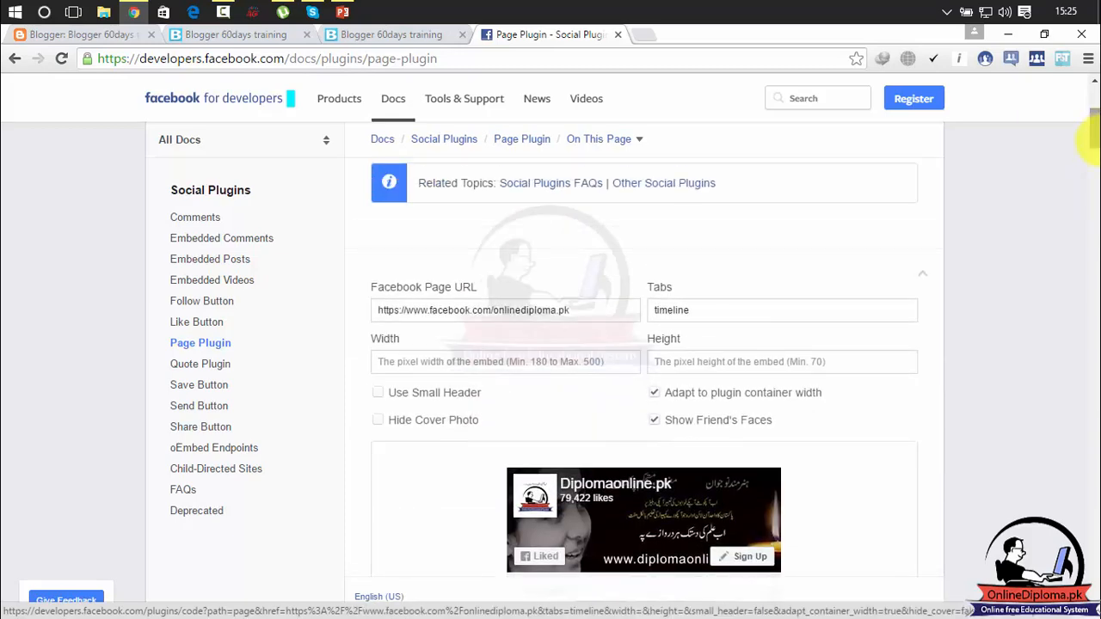
{"action": "left_click", "coordinate": [728, 370]}
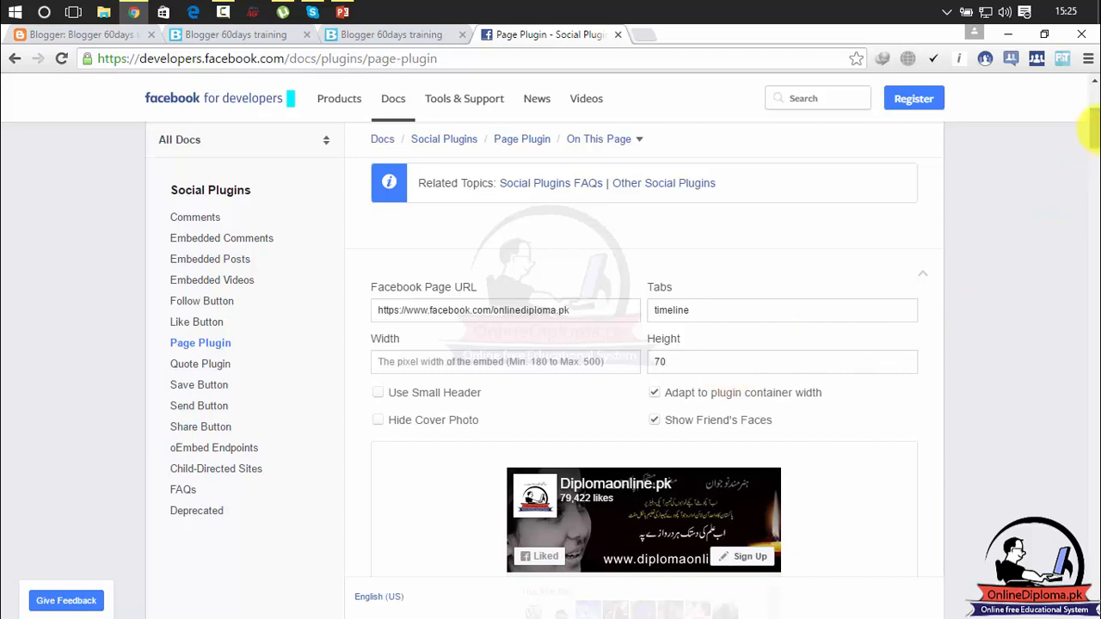
{"action": "left_click", "coordinate": [861, 437]}
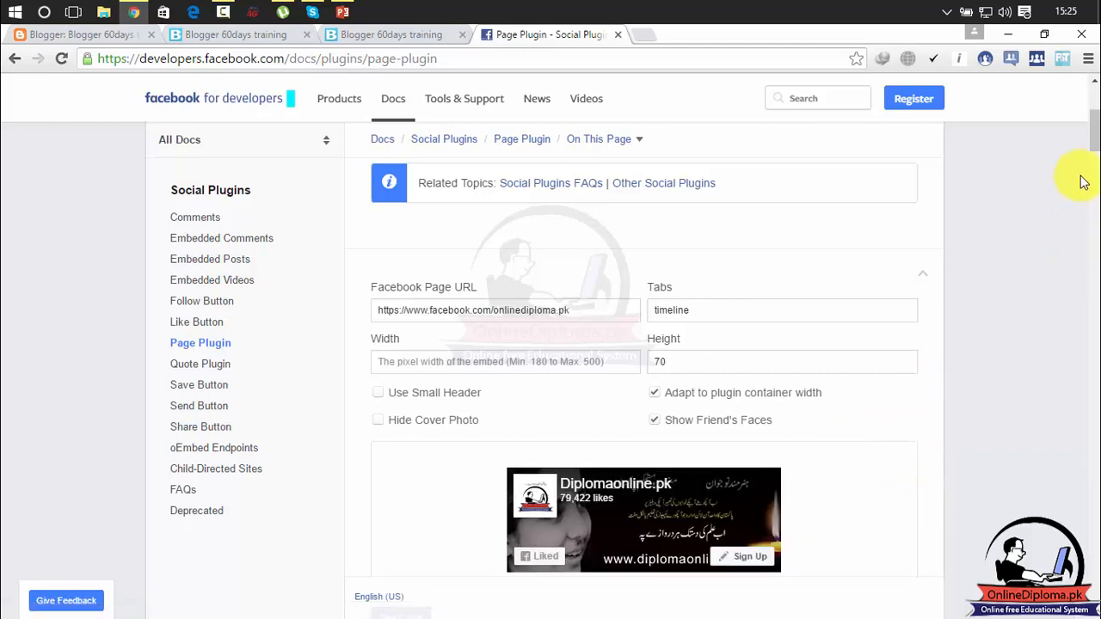
{"action": "scroll", "coordinate": [1083, 172], "scroll_direction": "down", "scroll_amount": 3}
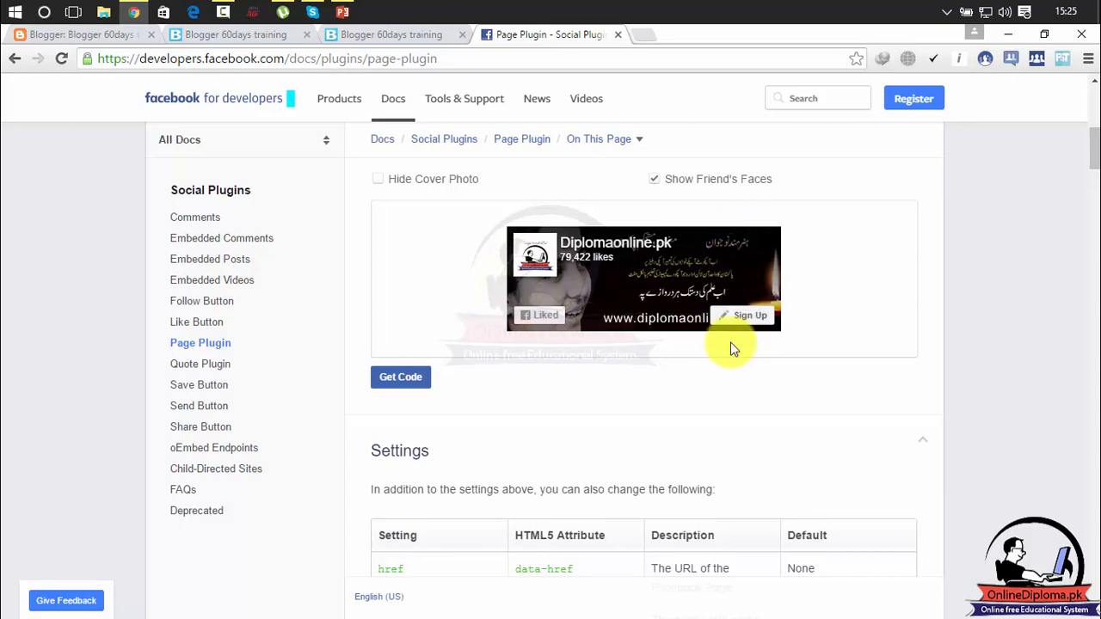
Try larger plugin heights up to 120 in the Page Plugin configurator and check the preview.
{"action": "left_click_drag", "start_coordinate": [1095, 150], "coordinate": [1083, 112]}
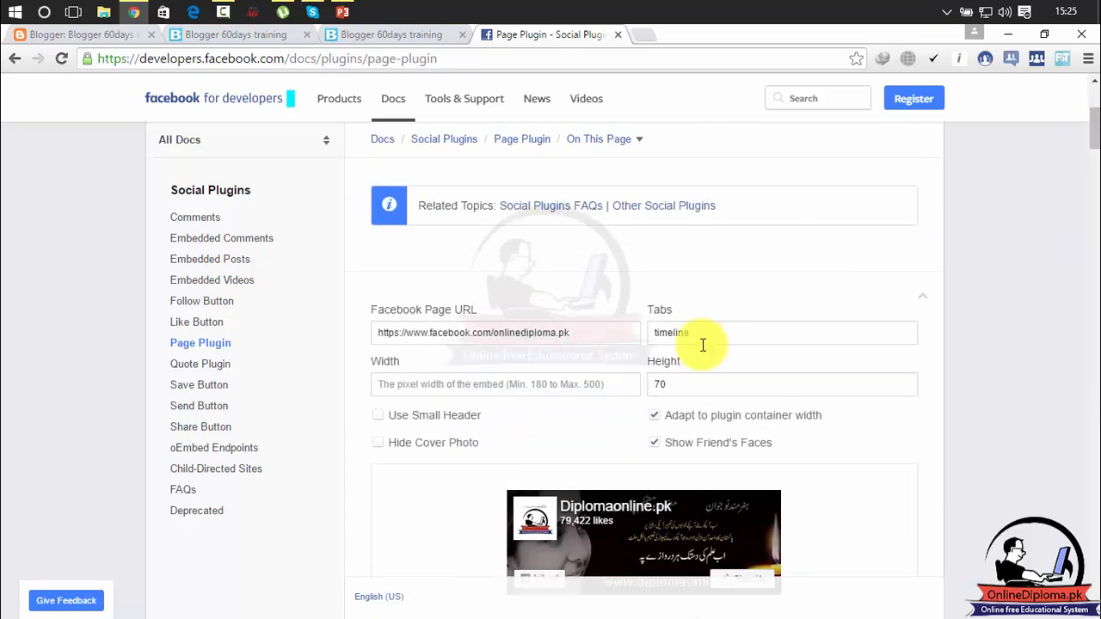
{"action": "left_click_drag", "start_coordinate": [679, 391], "coordinate": [611, 393]}
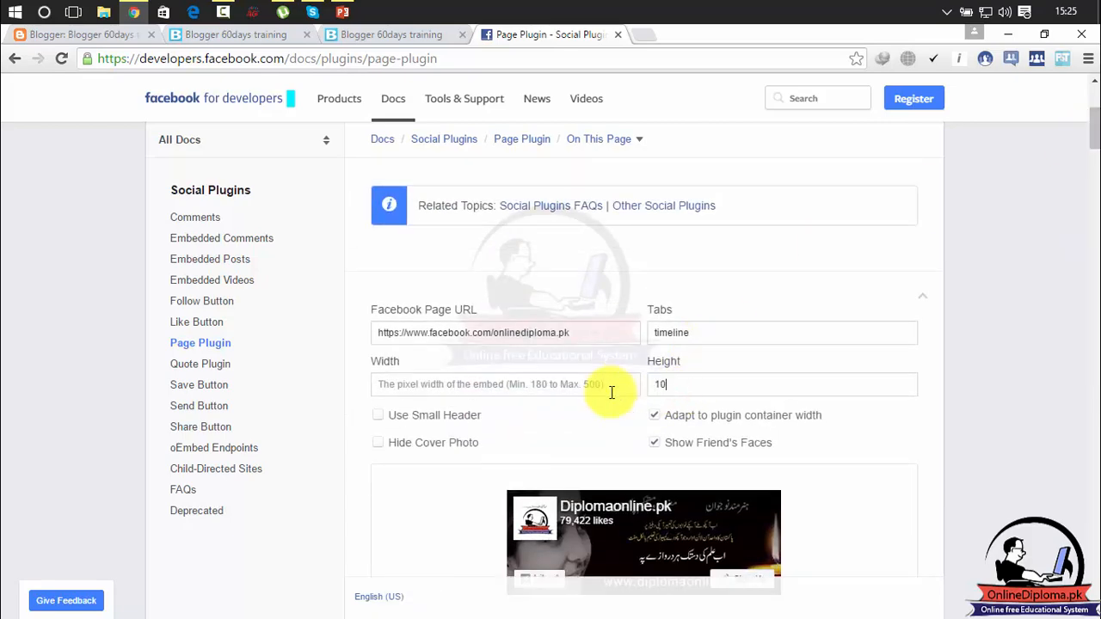
{"action": "scroll", "coordinate": [1094, 148], "scroll_direction": "down", "scroll_amount": 5}
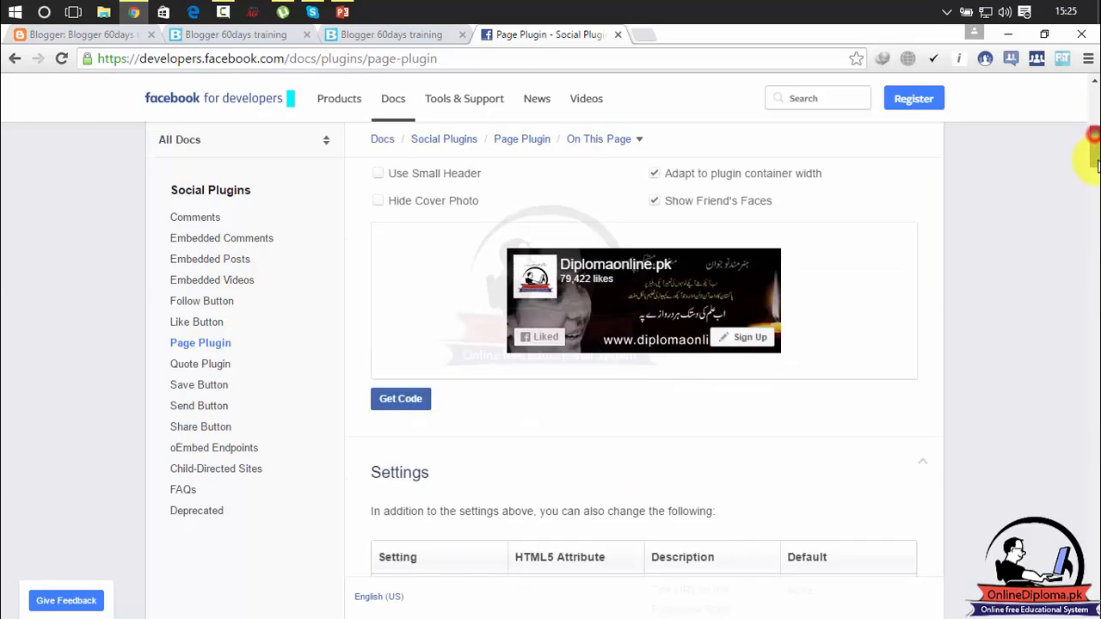
{"action": "scroll", "coordinate": [920, 213], "scroll_direction": "down", "scroll_amount": 1}
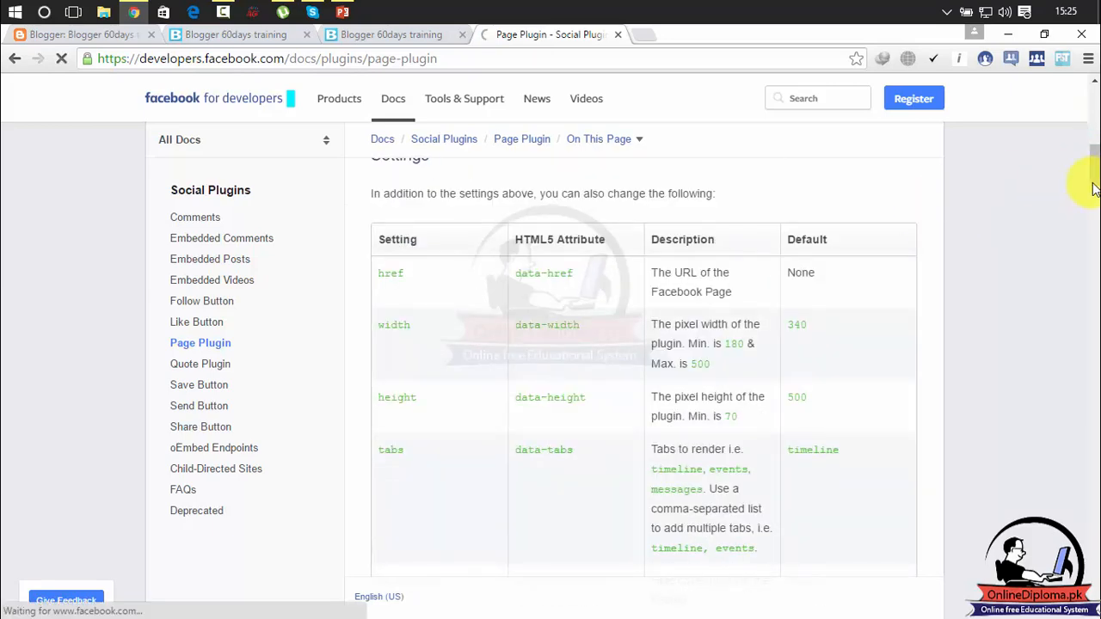
{"action": "scroll", "coordinate": [1092, 150], "scroll_direction": "up", "scroll_amount": 5}
{"action": "left_click_drag", "start_coordinate": [1094, 154], "coordinate": [1084, 123]}
{"action": "left_click_drag", "start_coordinate": [742, 272], "coordinate": [632, 286]}
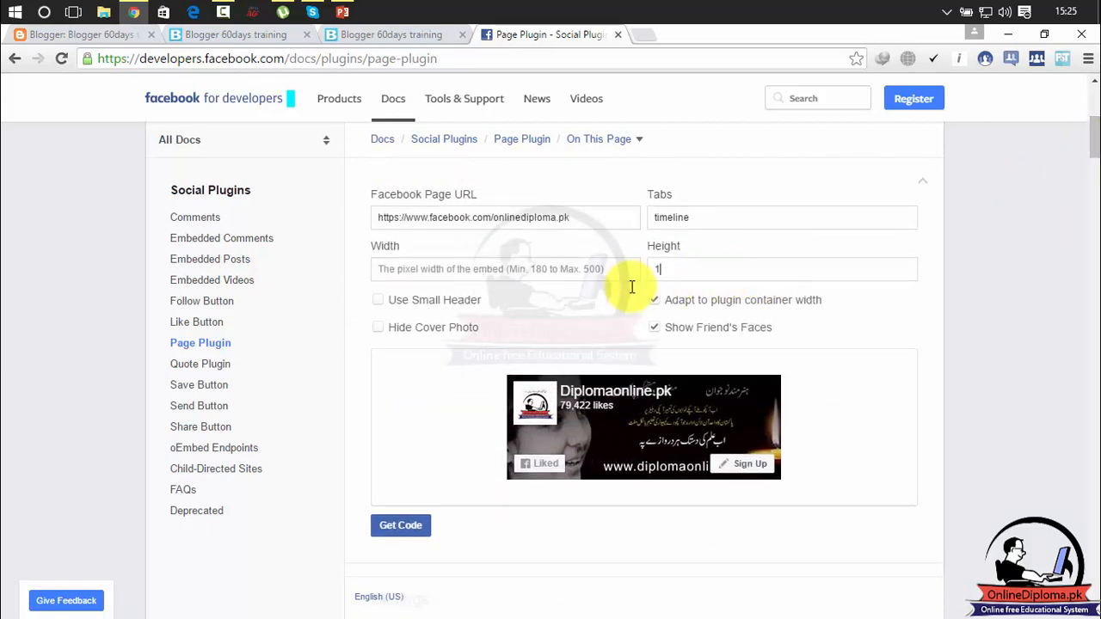
{"action": "left_click", "coordinate": [896, 421]}
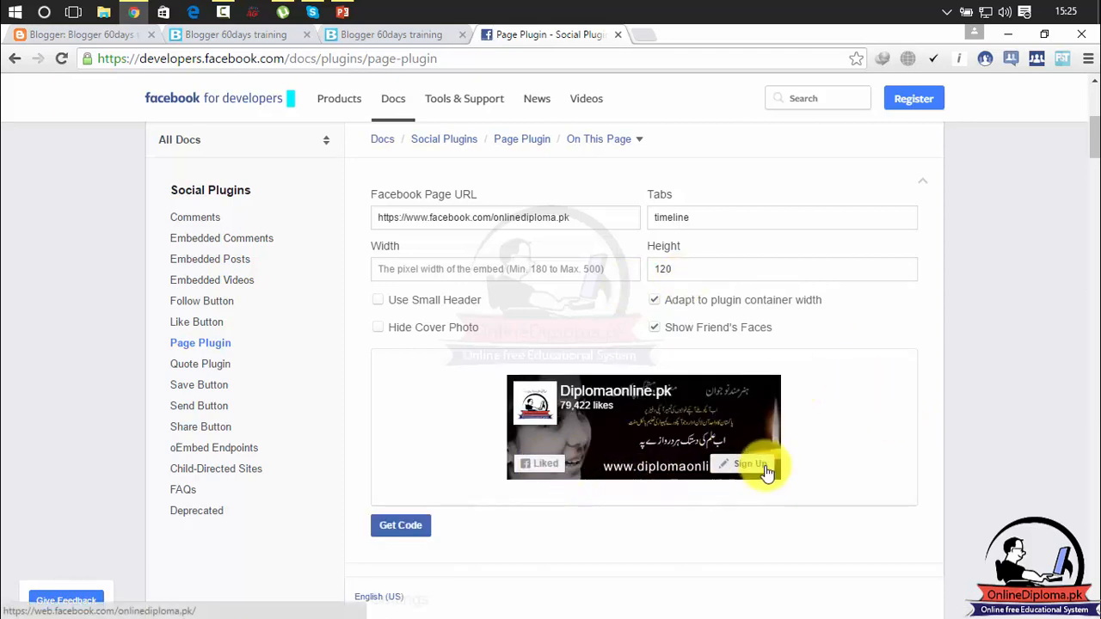
Try a plugin height of 500 in the Page Plugin configurator and check the preview.
{"action": "double_click", "coordinate": [715, 268]}
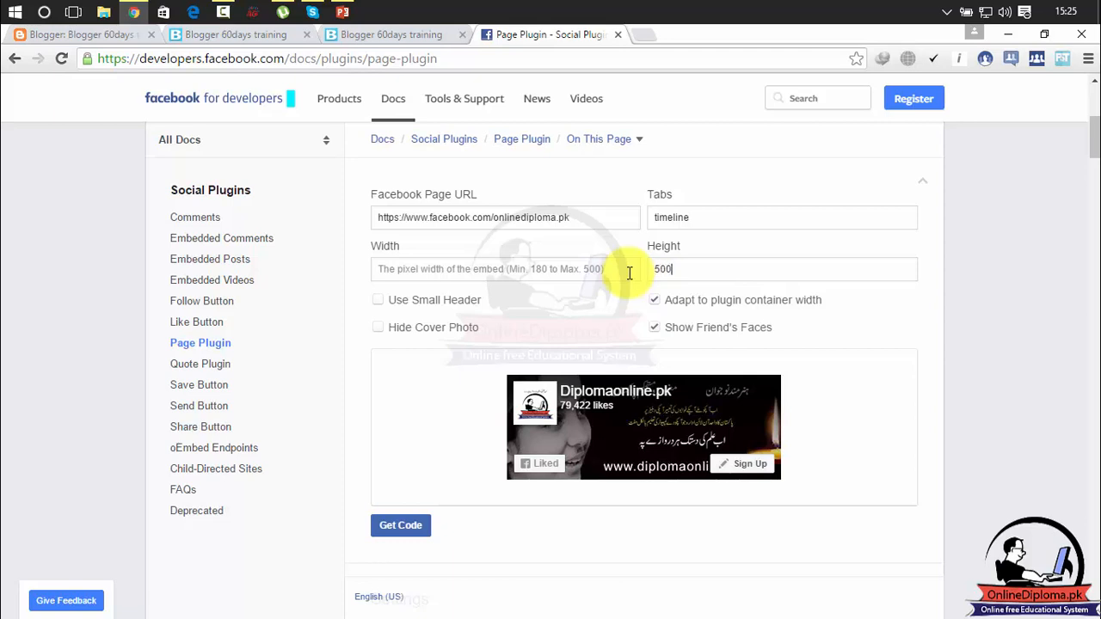
{"action": "left_click", "coordinate": [878, 394]}
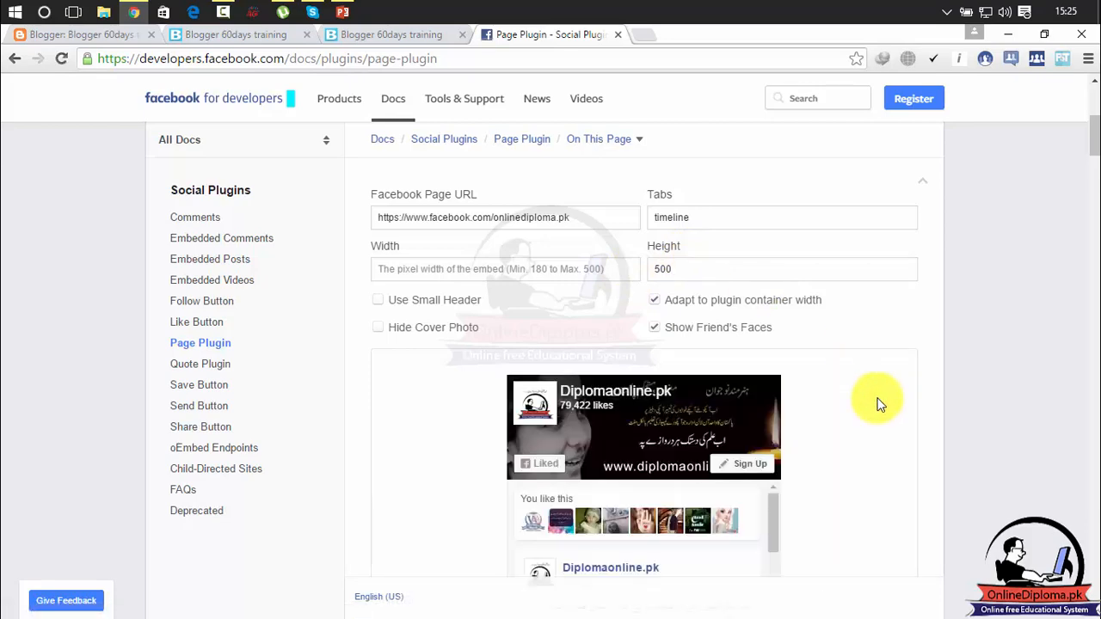
{"action": "left_click_drag", "start_coordinate": [1094, 137], "coordinate": [1097, 149]}
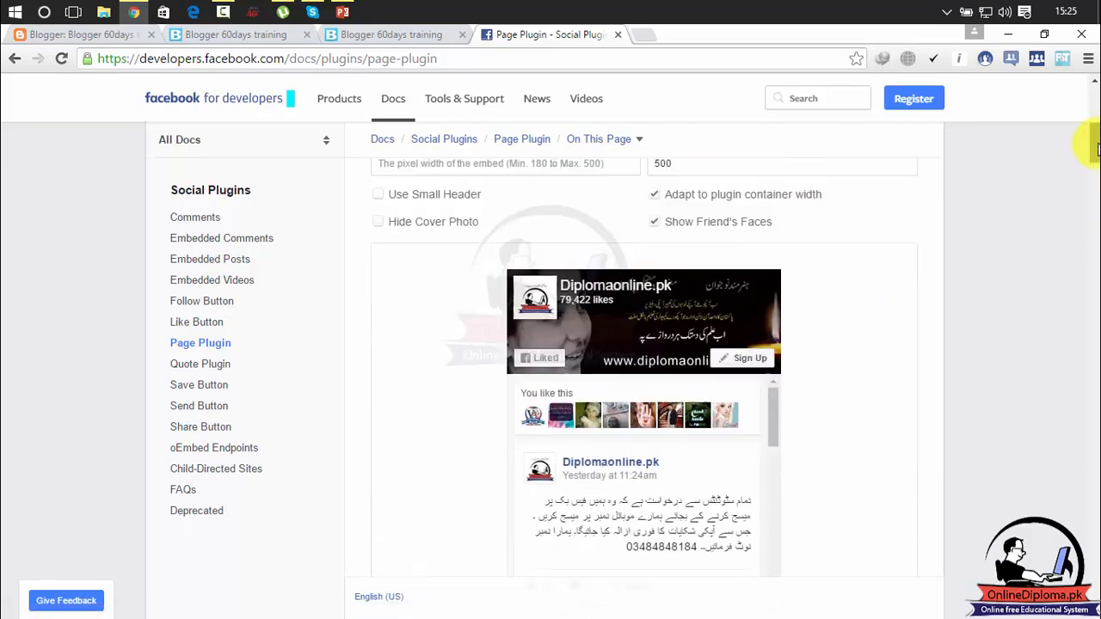
Set the plugin height to 300 in the Page Plugin configurator and check the resized preview.
{"action": "left_click_drag", "start_coordinate": [843, 169], "coordinate": [613, 184]}
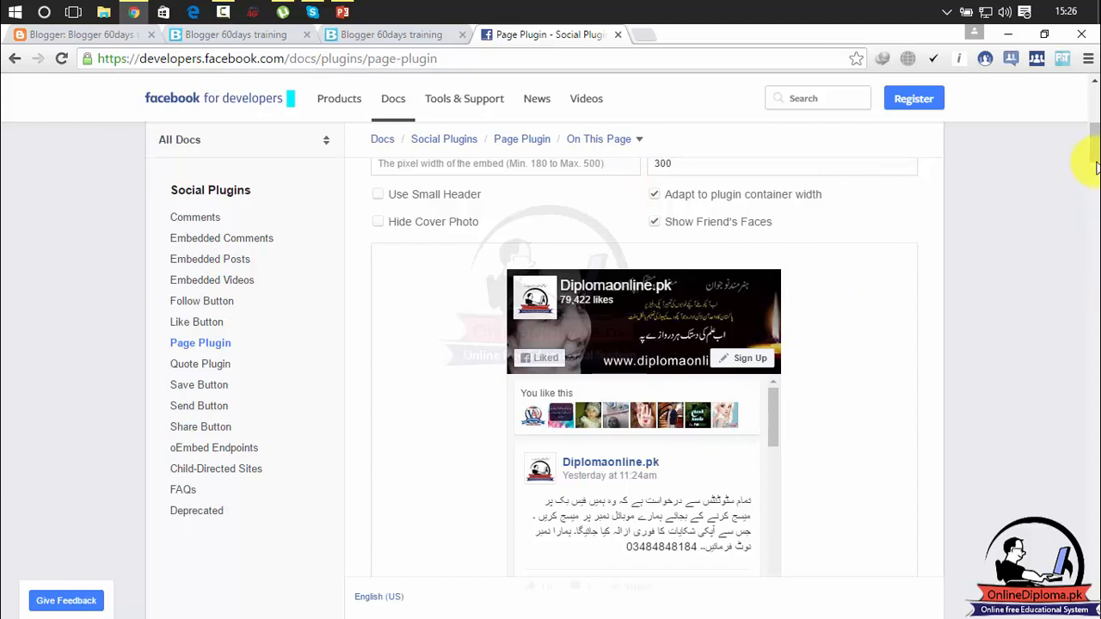
{"action": "left_click_drag", "start_coordinate": [1097, 156], "coordinate": [1096, 162]}
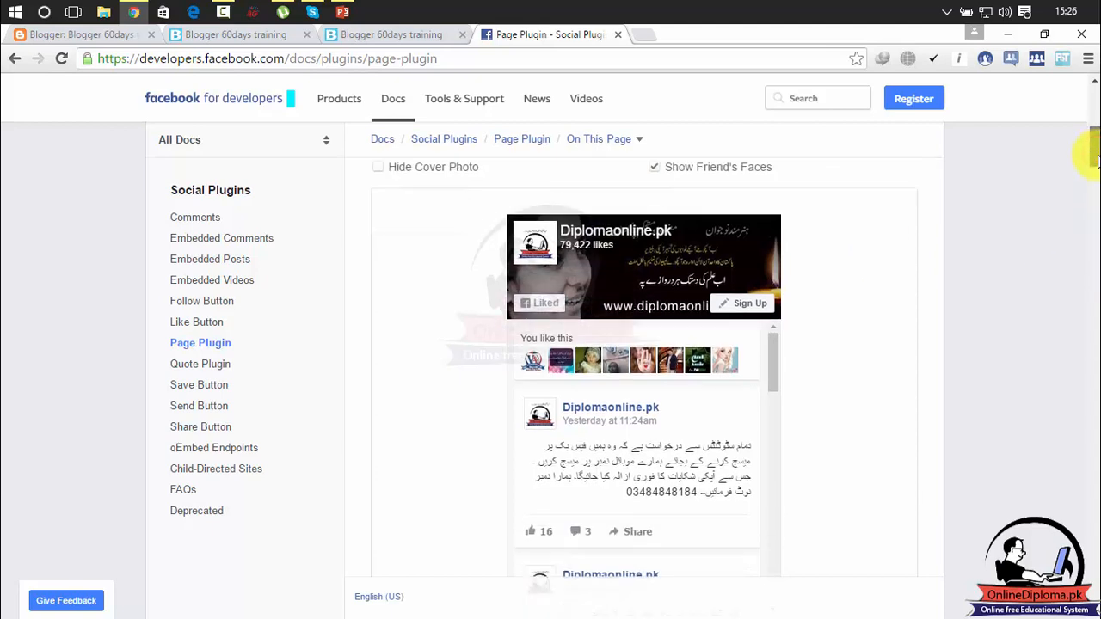
{"action": "left_click", "coordinate": [894, 325]}
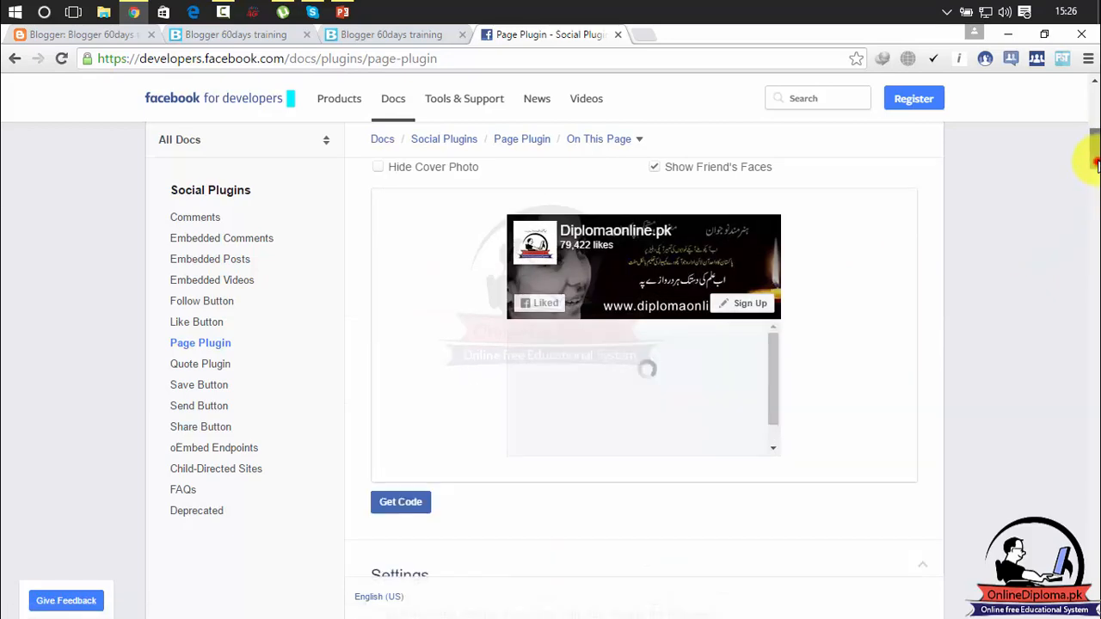
{"action": "mouse_move", "coordinate": [1095, 159]}
{"action": "left_mouse_down"}
{"action": "mouse_move", "coordinate": [1095, 149]}
{"action": "mouse_move", "coordinate": [1095, 188]}
{"action": "mouse_move", "coordinate": [1094, 146]}
{"action": "left_mouse_up"}
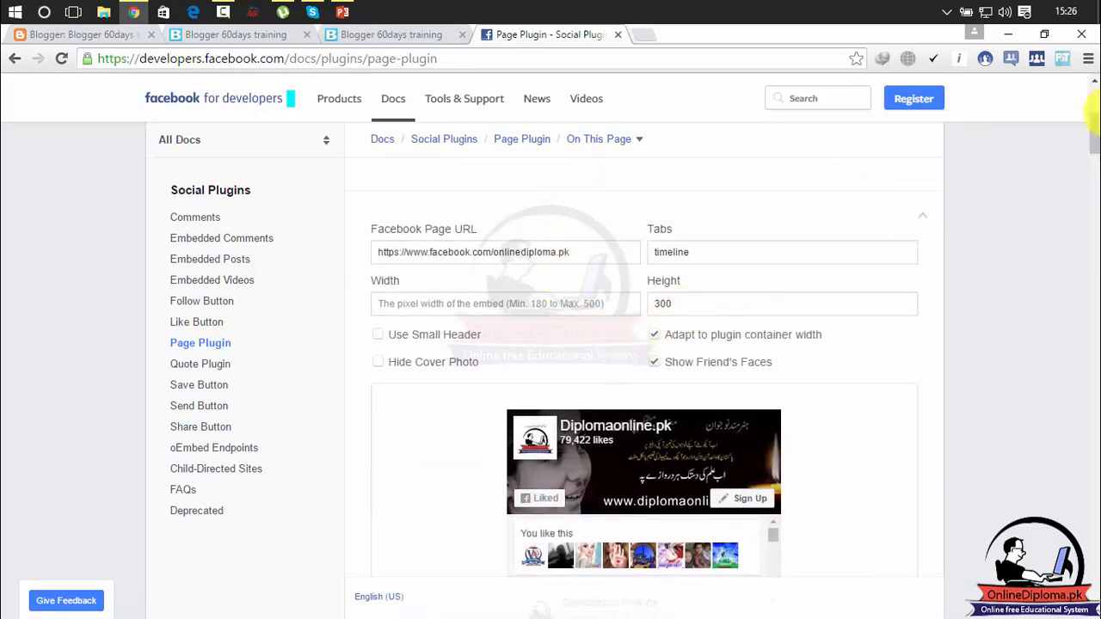
{"action": "left_click_drag", "start_coordinate": [1093, 125], "coordinate": [1092, 152]}
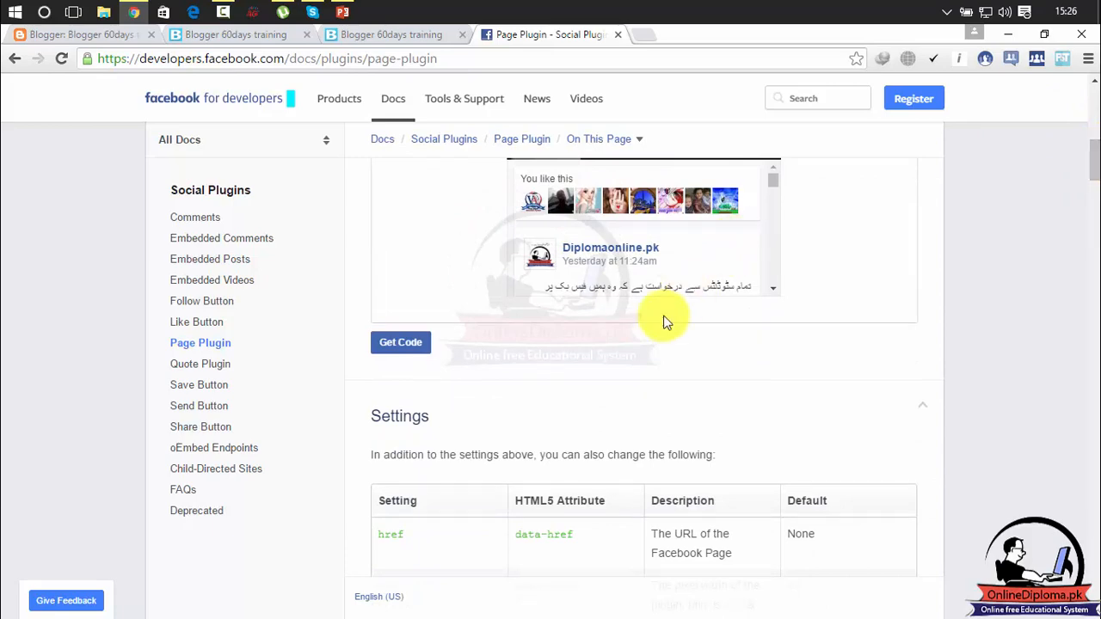
Generate the plugin code and copy the Step 2 JavaScript SDK script.
{"action": "left_click", "coordinate": [415, 351]}
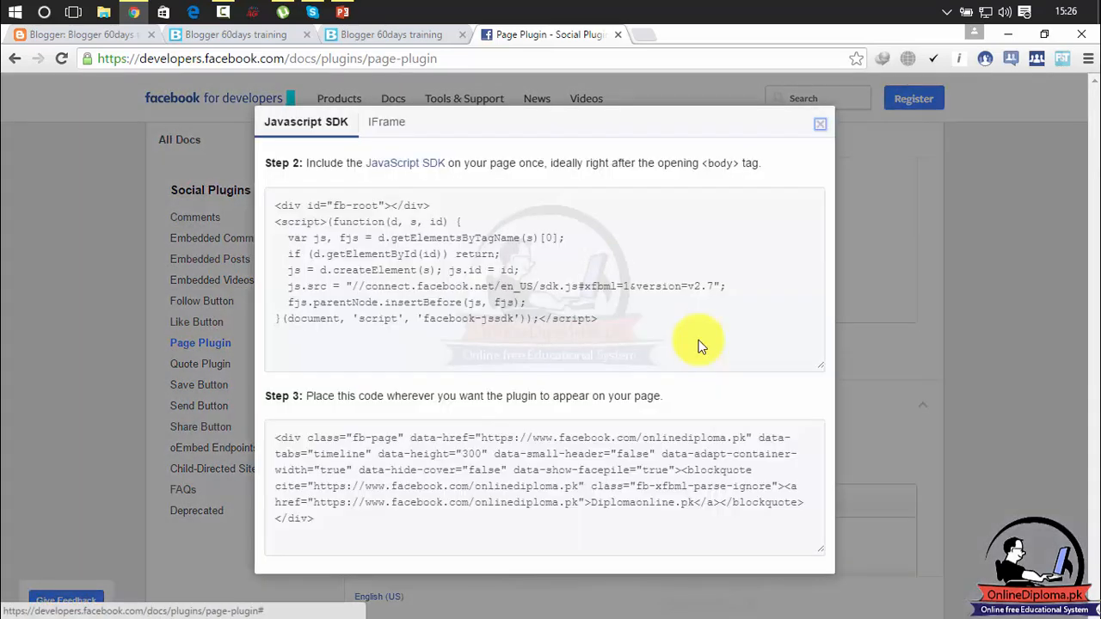
{"action": "left_click_drag", "start_coordinate": [602, 320], "coordinate": [260, 206]}
{"action": "key", "text": "ctrl+c"}
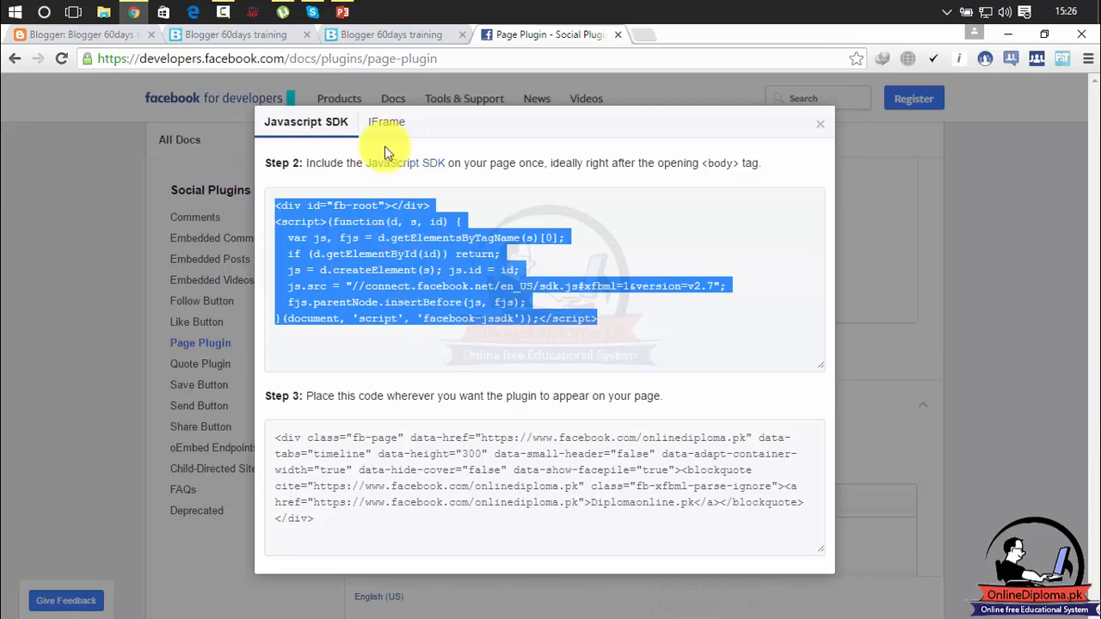
Replace the content of the HTML/JavaScript gadget below Connect with us in the Blogger sidebarads section with the copied SDK script.
{"action": "left_click", "coordinate": [86, 36]}
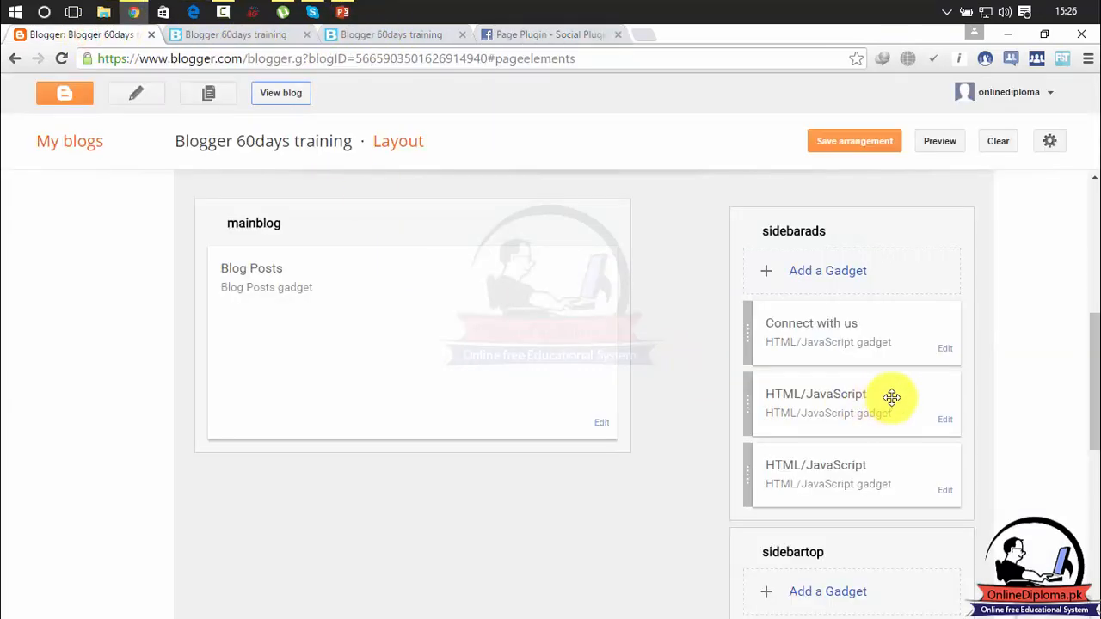
{"action": "left_click", "coordinate": [941, 420]}
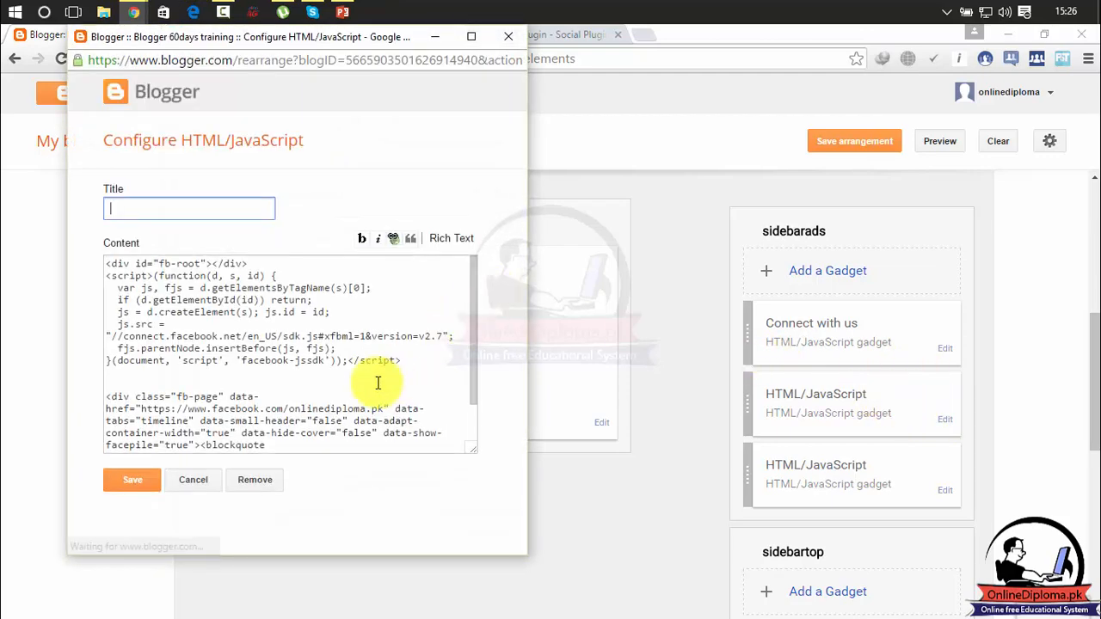
{"action": "left_click", "coordinate": [377, 383]}
{"action": "key", "text": "ctrl+a"}
{"action": "key", "text": "Delete"}
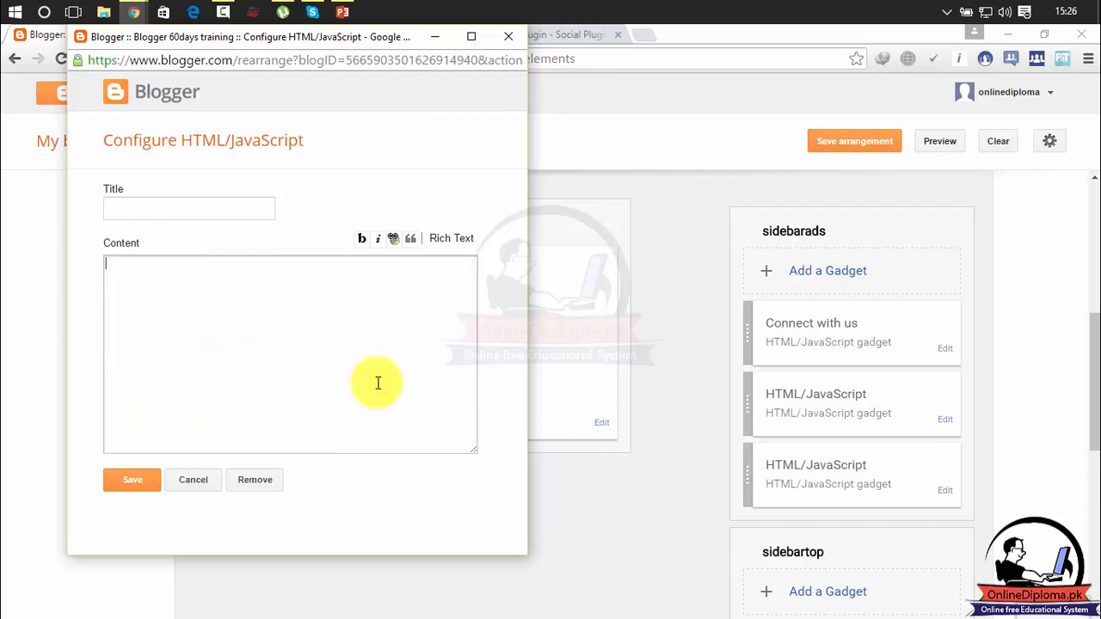
{"action": "key", "text": "ctrl+v"}
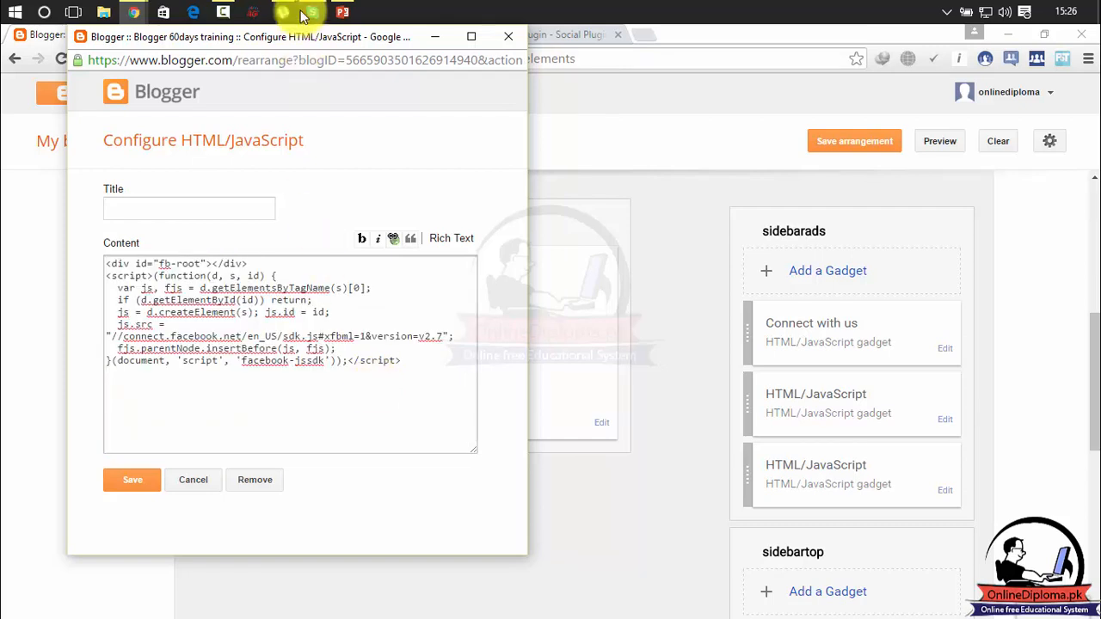
Add the Step 3 fb-page code with data-height 300 below the SDK script in the HTML/JavaScript gadget and save the gadget.
{"action": "left_click", "coordinate": [554, 33]}
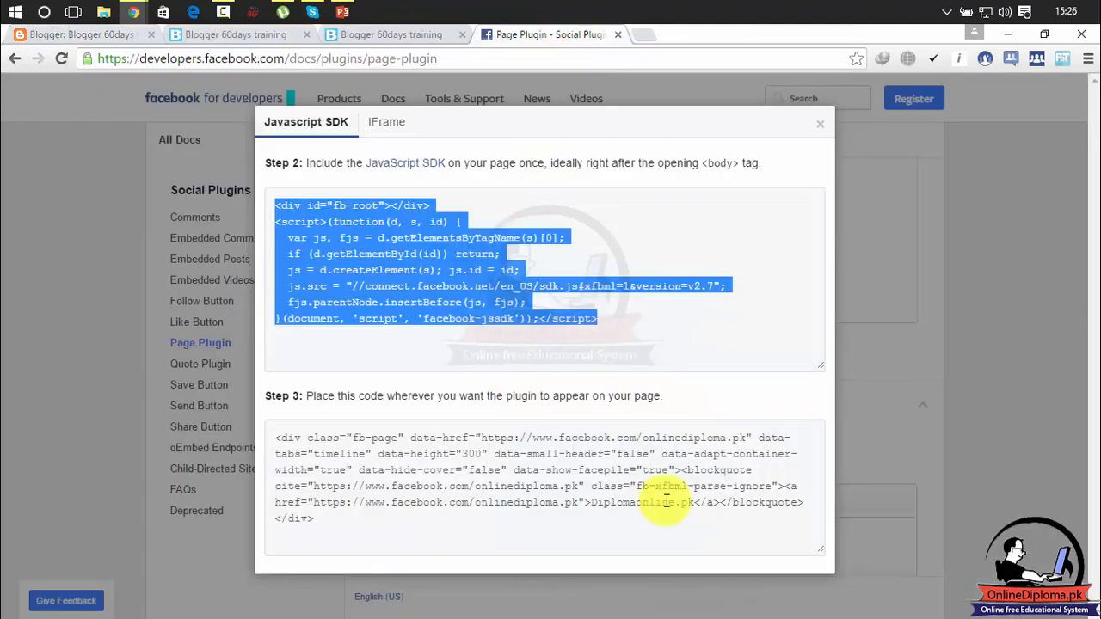
{"action": "left_click_drag", "start_coordinate": [479, 534], "coordinate": [263, 435]}
{"action": "key", "text": "ctrl+c"}
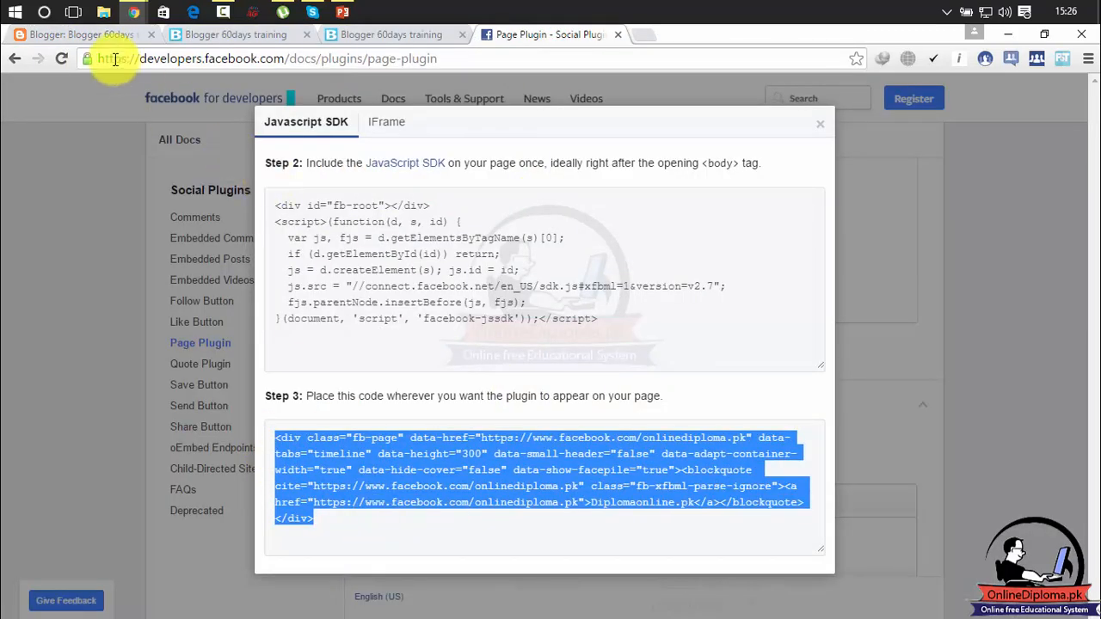
{"action": "left_click", "coordinate": [99, 35]}
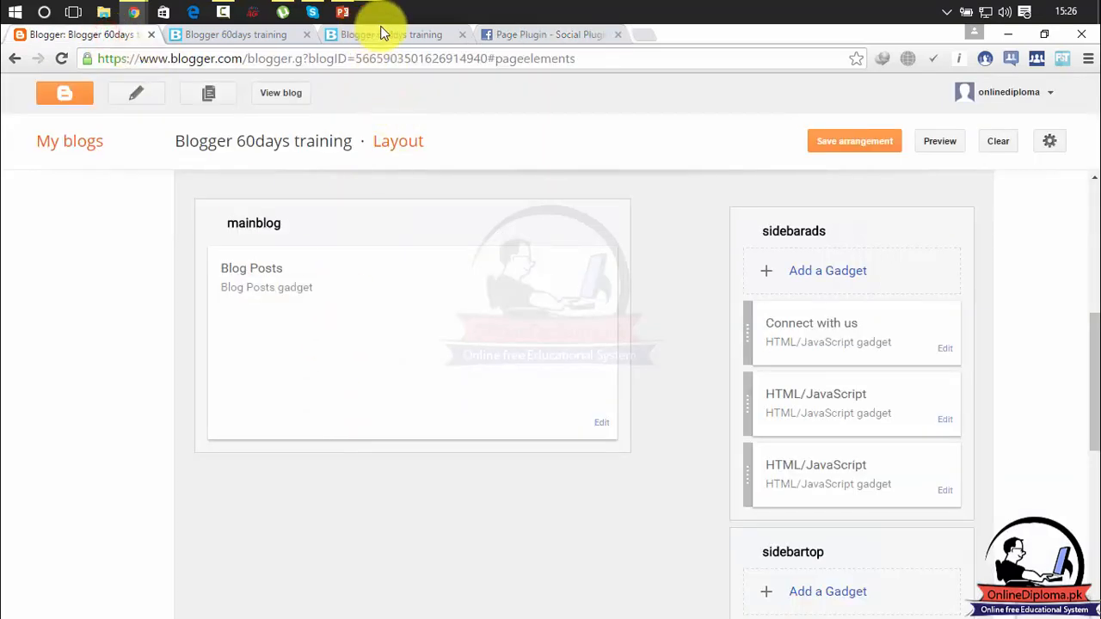
{"action": "mouse_move", "coordinate": [342, 9]}
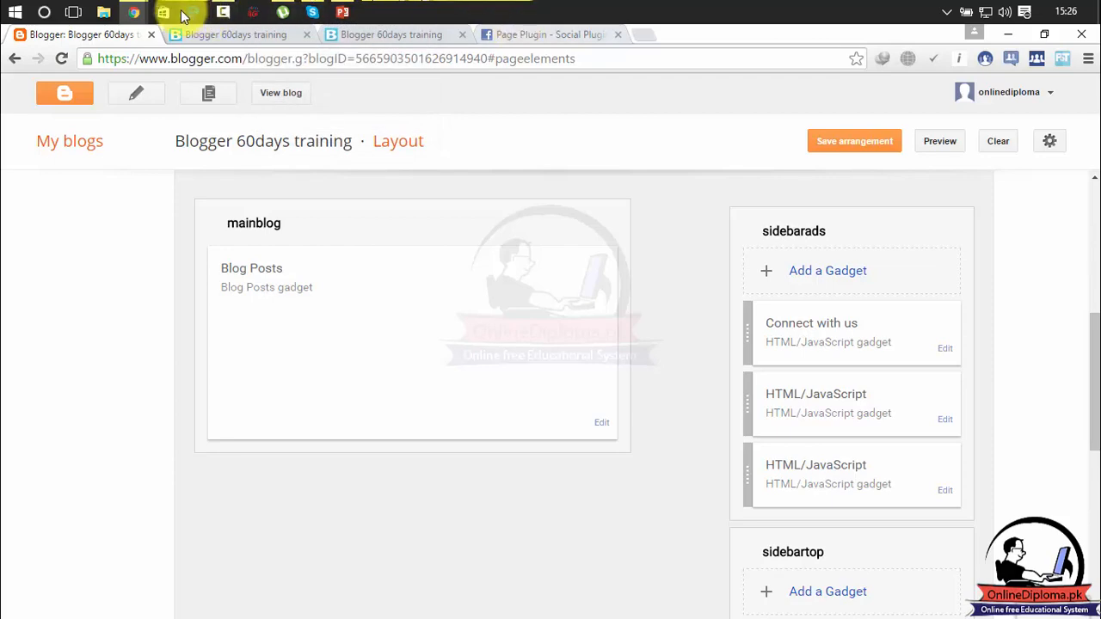
{"action": "left_click", "coordinate": [244, 60]}
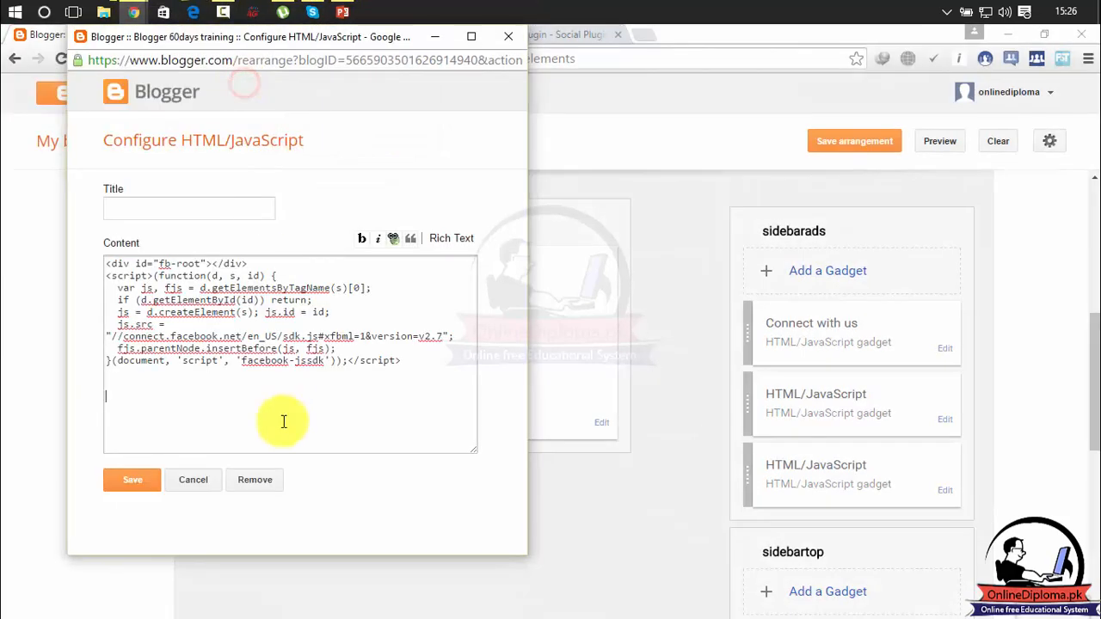
{"action": "key", "text": "ctrl+v"}
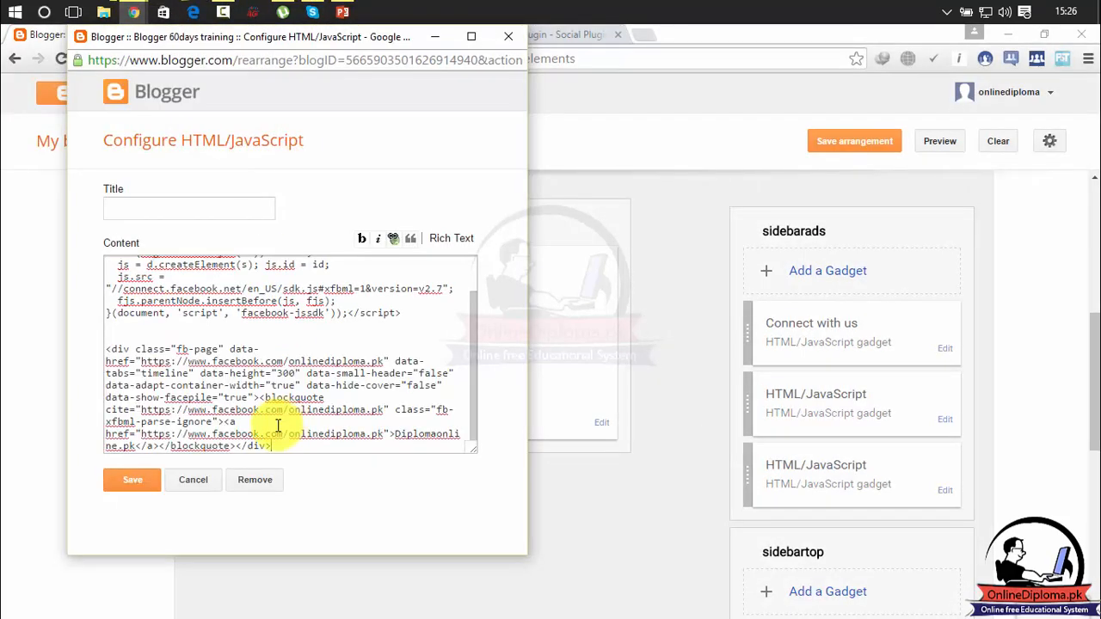
{"action": "left_click", "coordinate": [137, 480]}
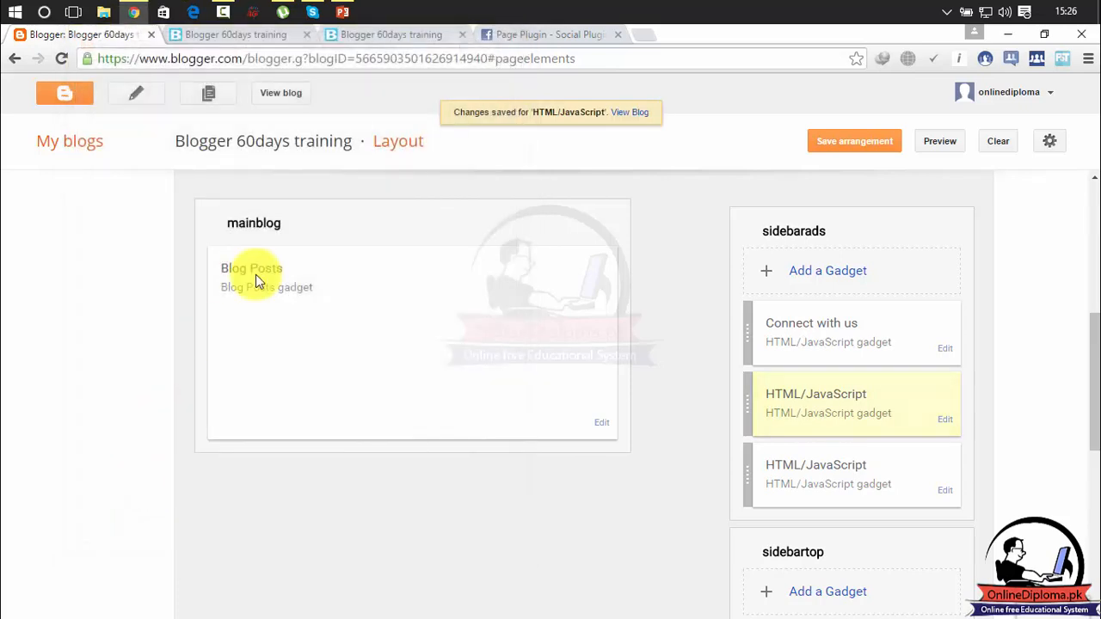
Open the live blog from the Blogger layout and examine the resized Facebook page plugin and its timeline in the sidebar.
{"action": "left_click", "coordinate": [277, 95]}
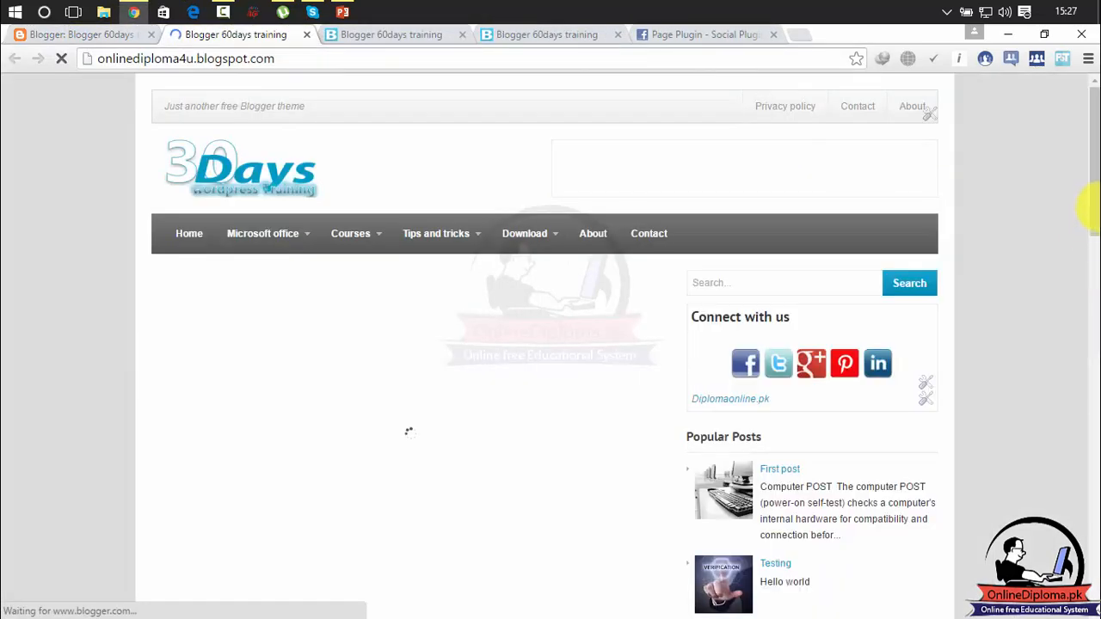
{"action": "left_click_drag", "start_coordinate": [1094, 155], "coordinate": [1092, 194]}
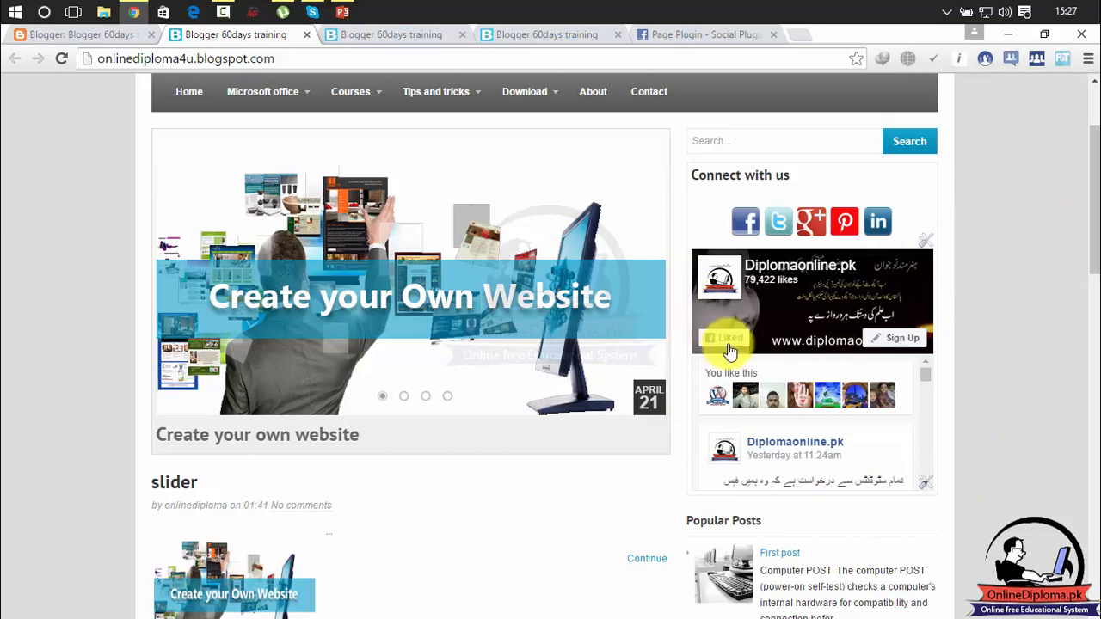
{"action": "left_click_drag", "start_coordinate": [926, 373], "coordinate": [931, 482]}
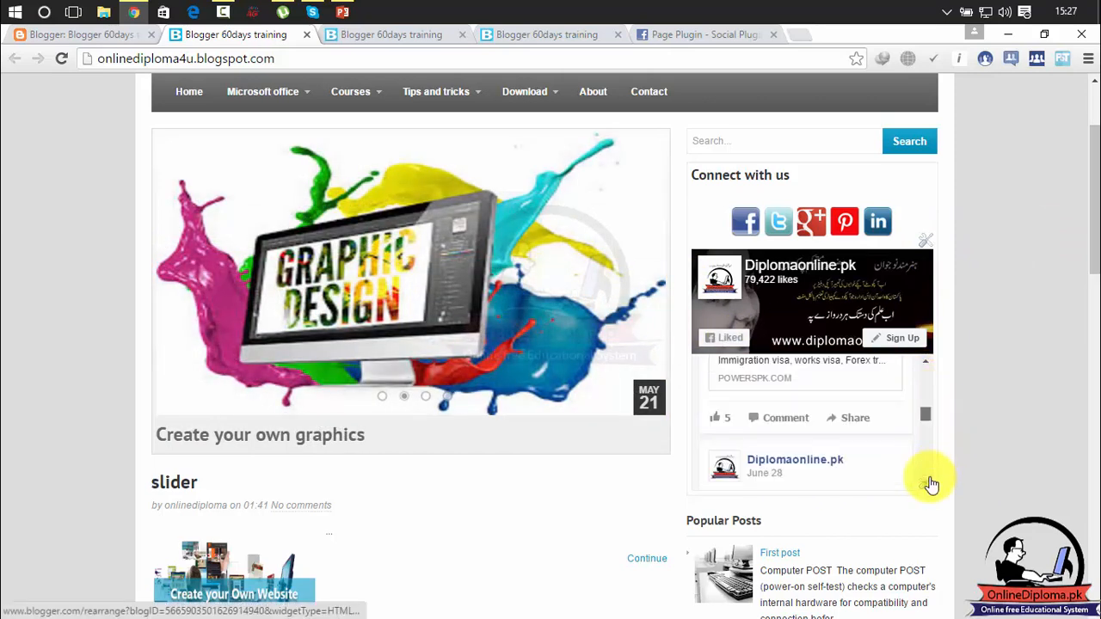
{"action": "left_click_drag", "start_coordinate": [922, 419], "coordinate": [925, 353]}
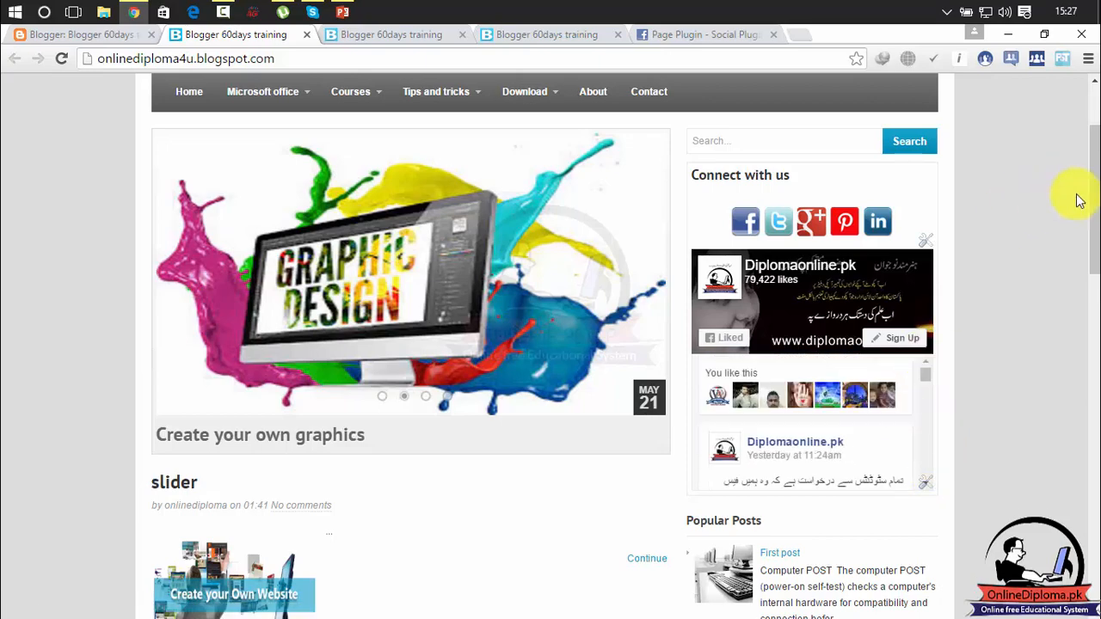
{"action": "left_click_drag", "start_coordinate": [1095, 216], "coordinate": [1098, 197]}
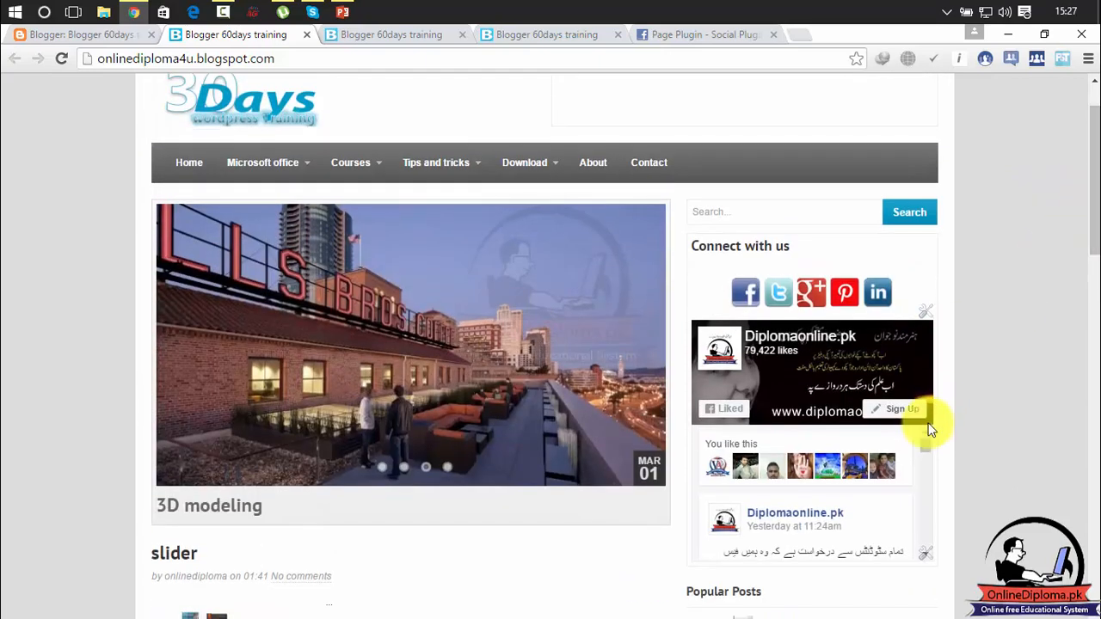
{"action": "left_click_drag", "start_coordinate": [924, 448], "coordinate": [937, 386]}
{"action": "mouse_move", "coordinate": [1097, 127]}
{"action": "left_mouse_down"}
{"action": "mouse_move", "coordinate": [1098, 168]}
{"action": "mouse_move", "coordinate": [1097, 124]}
{"action": "left_mouse_up"}
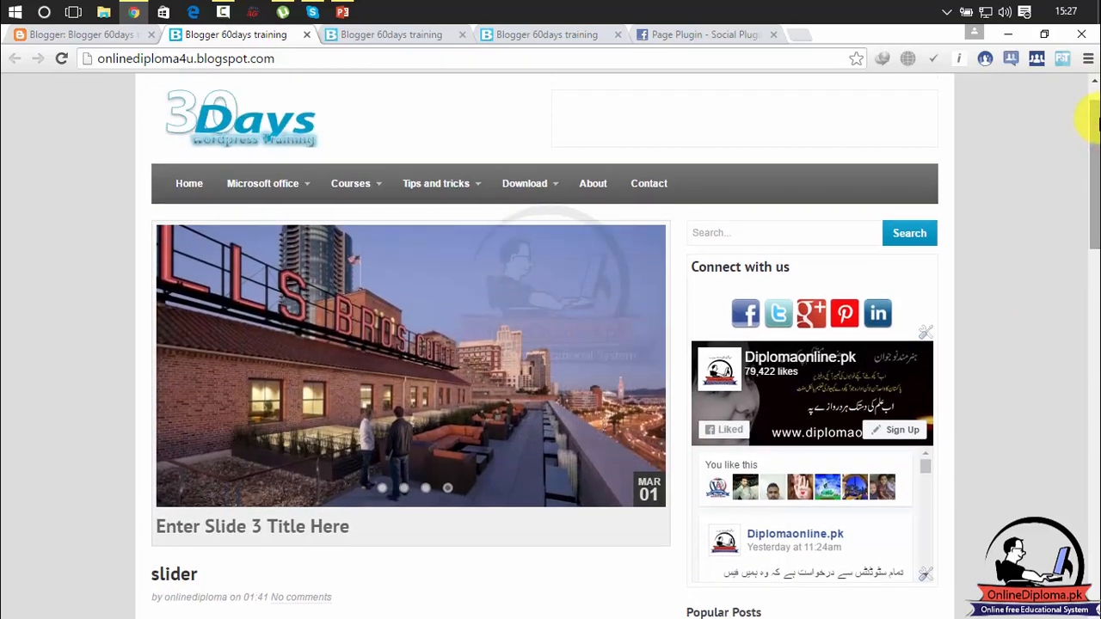